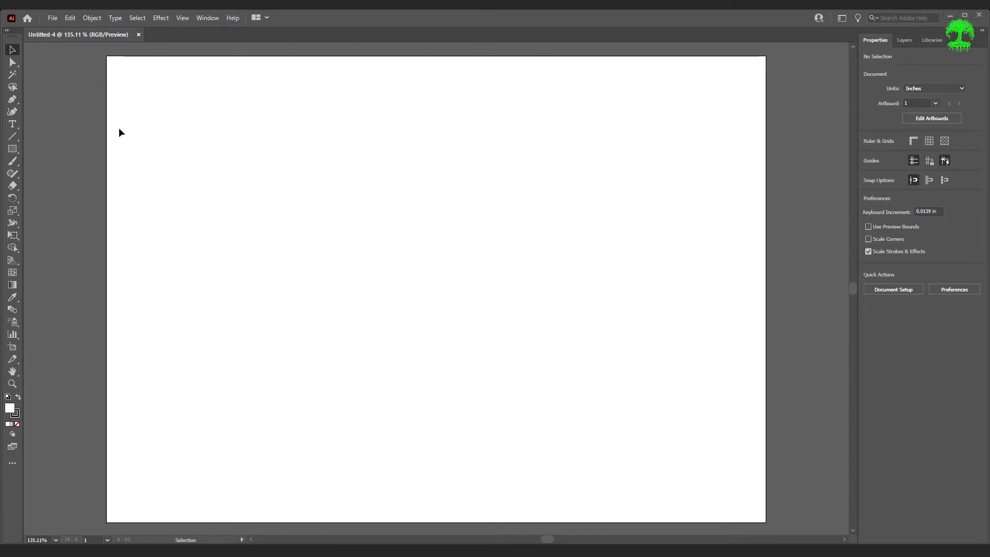
- Place the linked Unsplash photo numbered 9 from the Illustrator Tutorial folder at its original size on the artboard
click(53, 18)
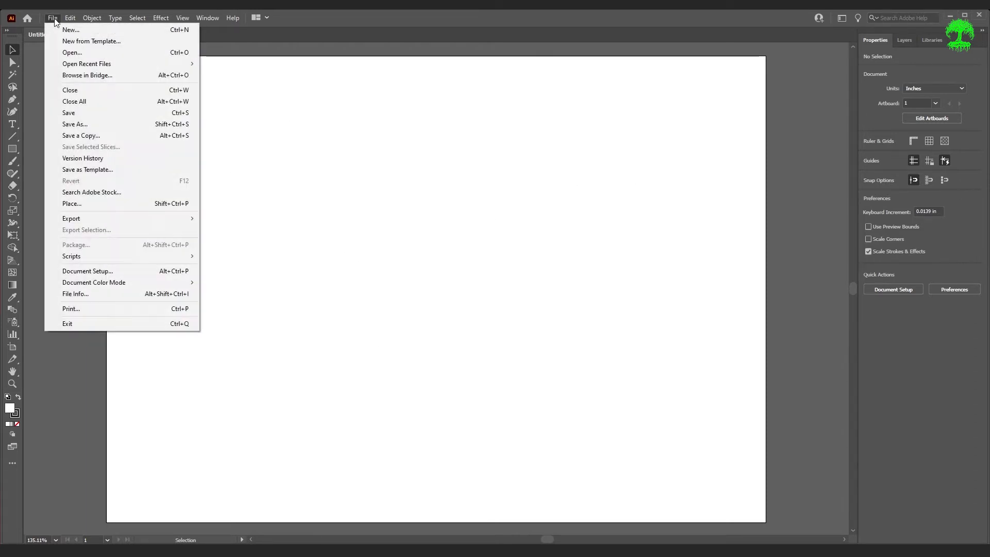
click(153, 204)
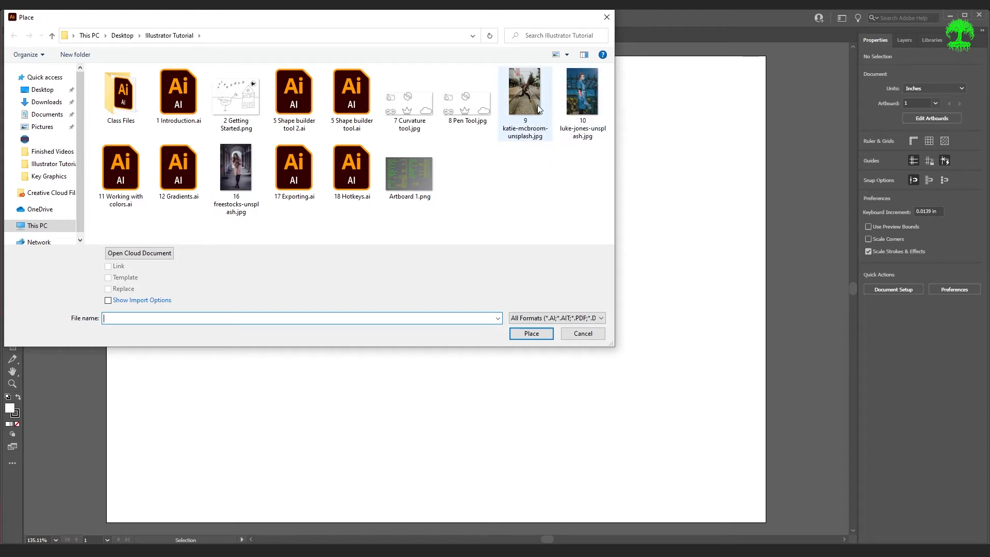
click(524, 141)
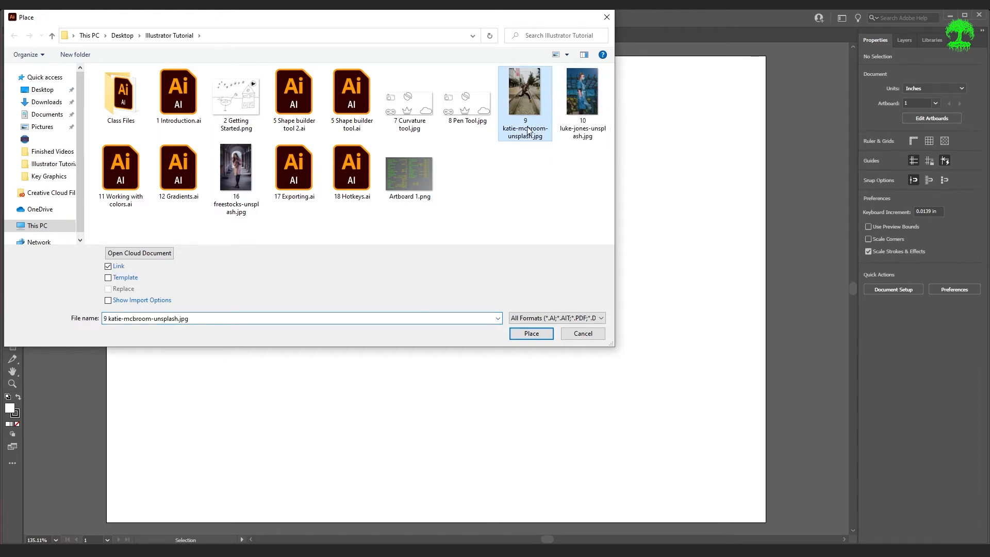
click(530, 334)
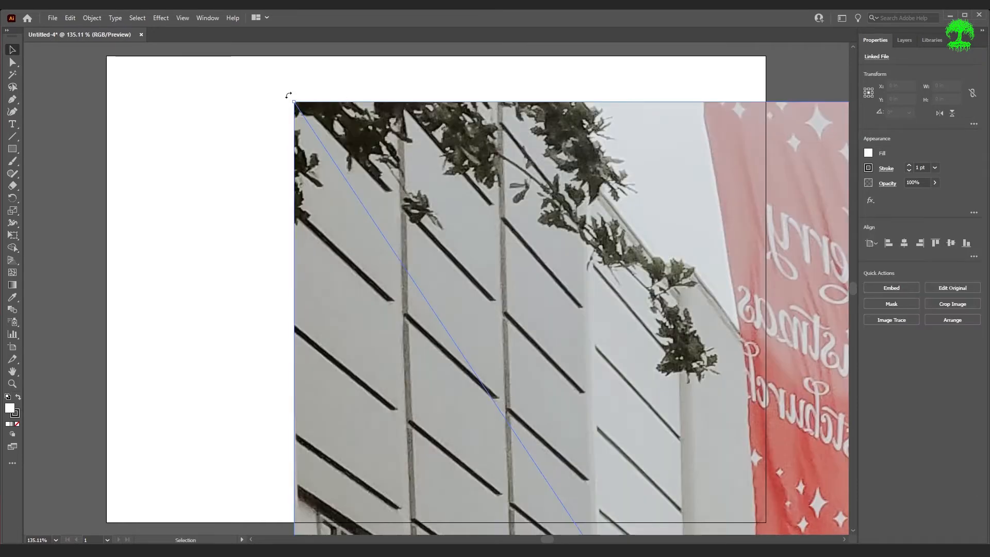
click(294, 102)
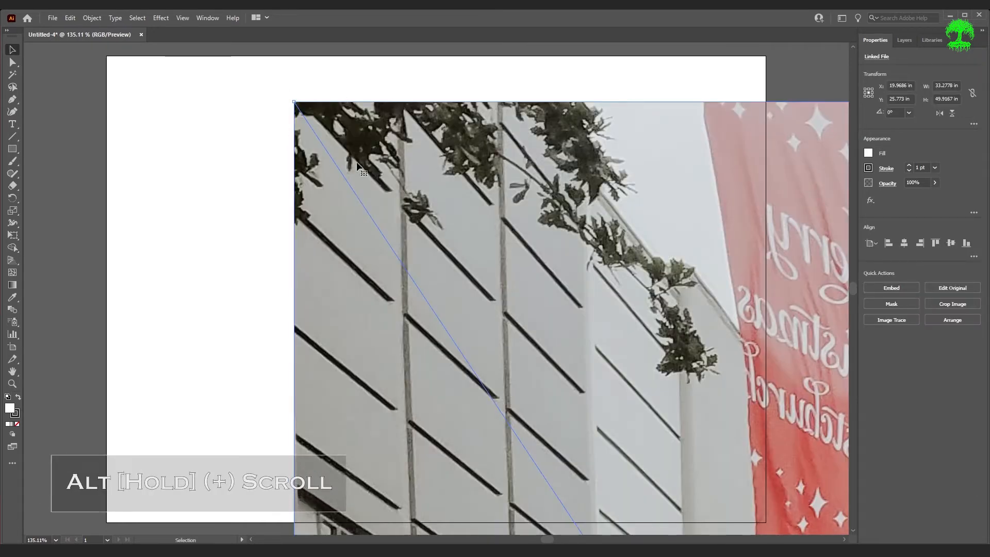
- Delete the oversized placed photo and fit the empty artboard in the window
scroll(407, 213, down, 5)
scroll(433, 214, down, 1)
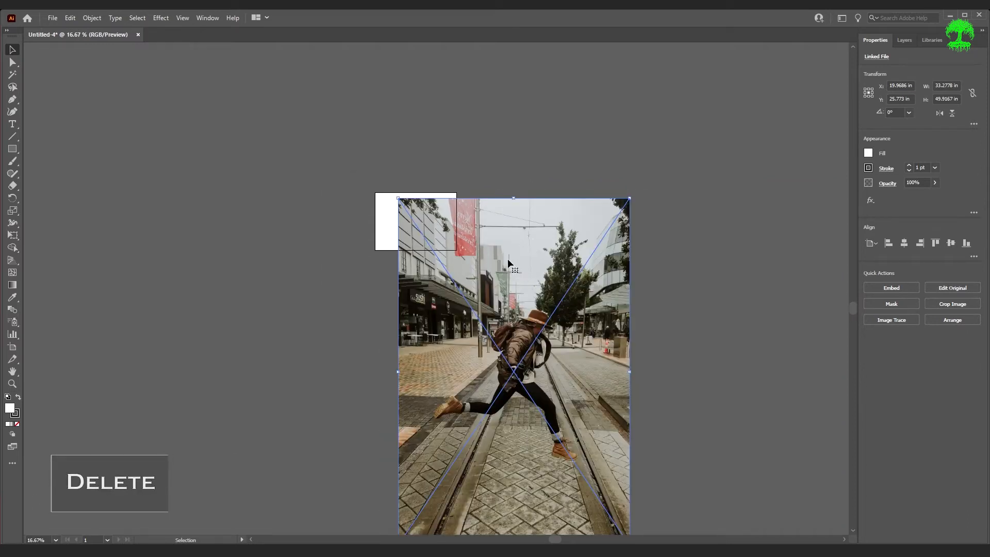
key(Delete)
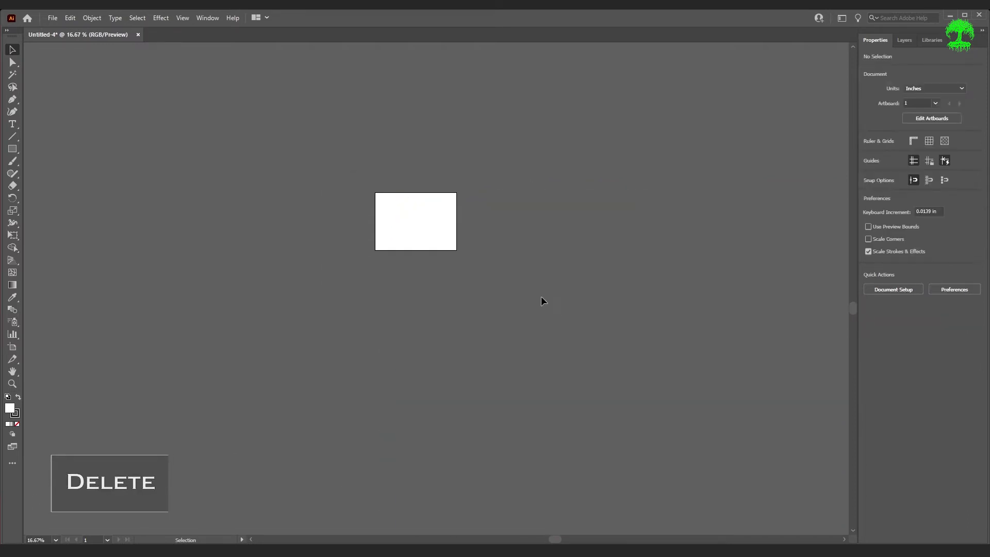
key(ctrl+0)
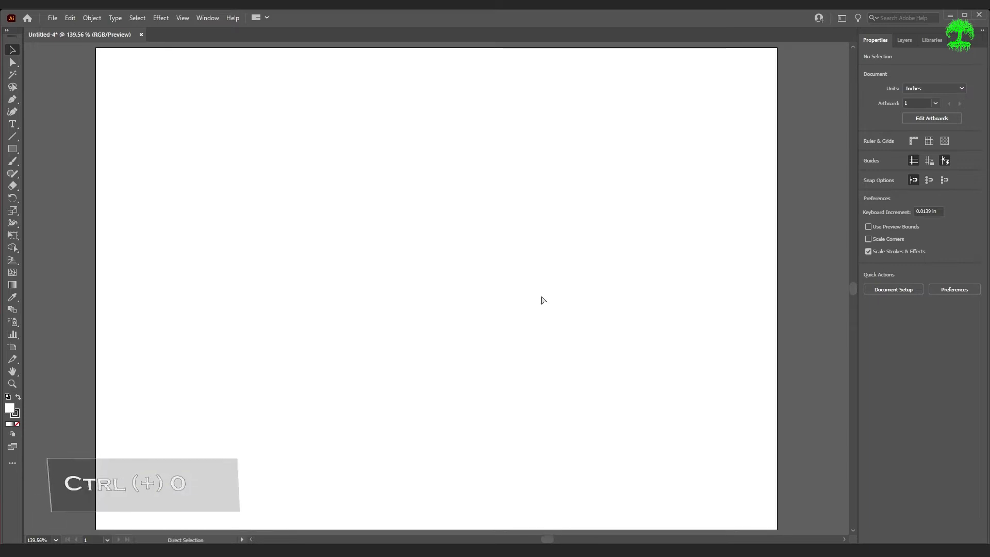
- Place the linked Unsplash photo numbered 9 scaled to the artboard's full height, about 5.5 by 8.3 in
click(53, 18)
click(119, 203)
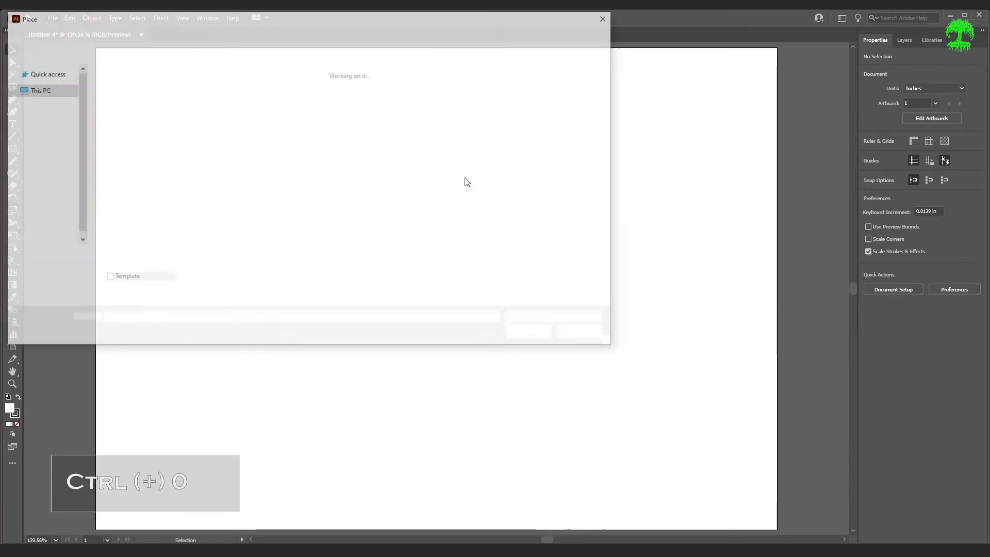
click(525, 104)
click(529, 332)
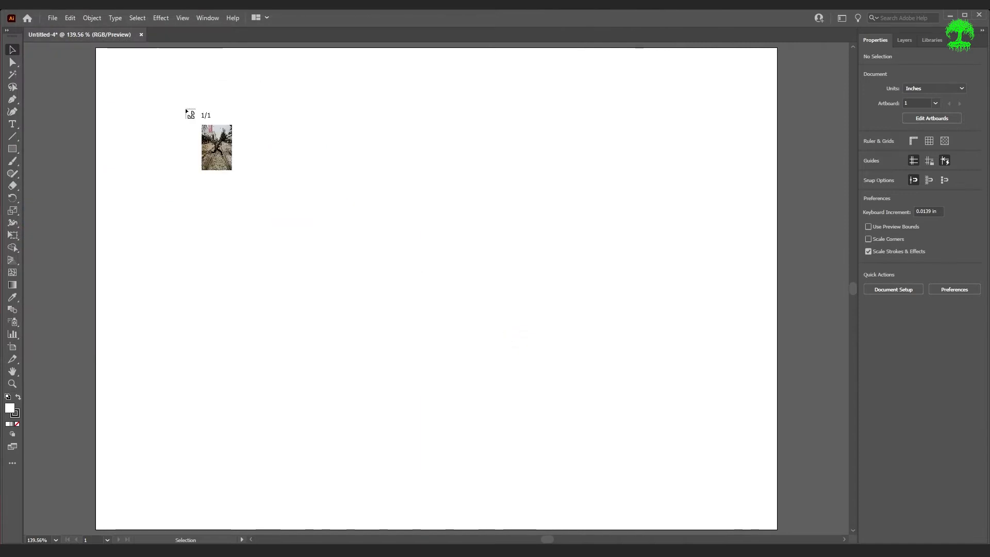
drag(257, 48, 634, 351)
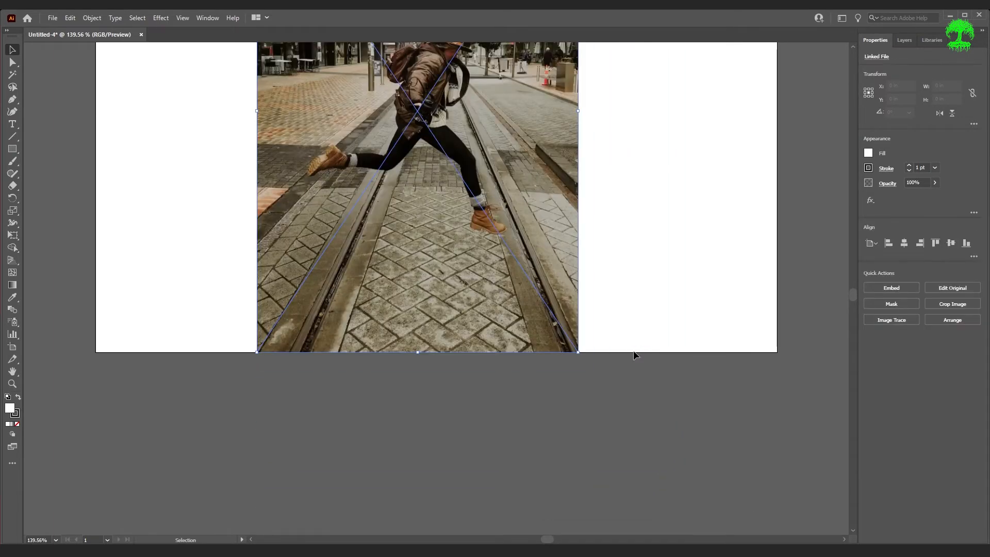
scroll(623, 302, up, 5)
scroll(605, 313, up, 1)
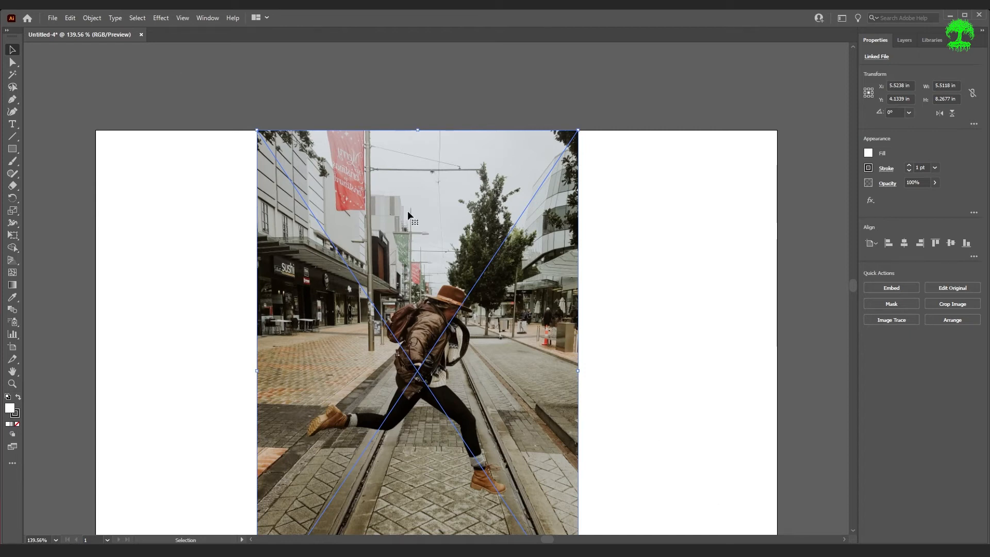
- Lock the placed street photo so it cannot be selected
click(298, 121)
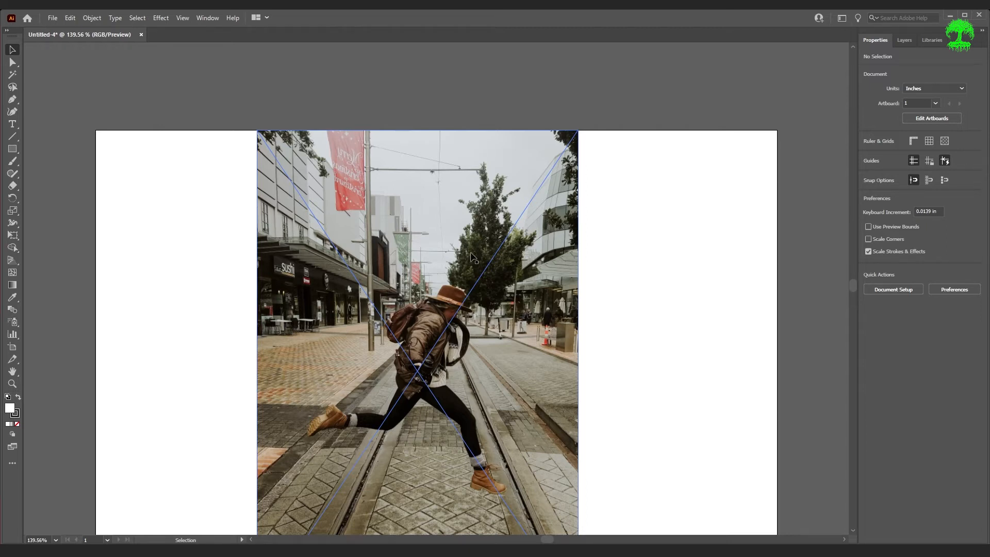
click(464, 201)
click(90, 18)
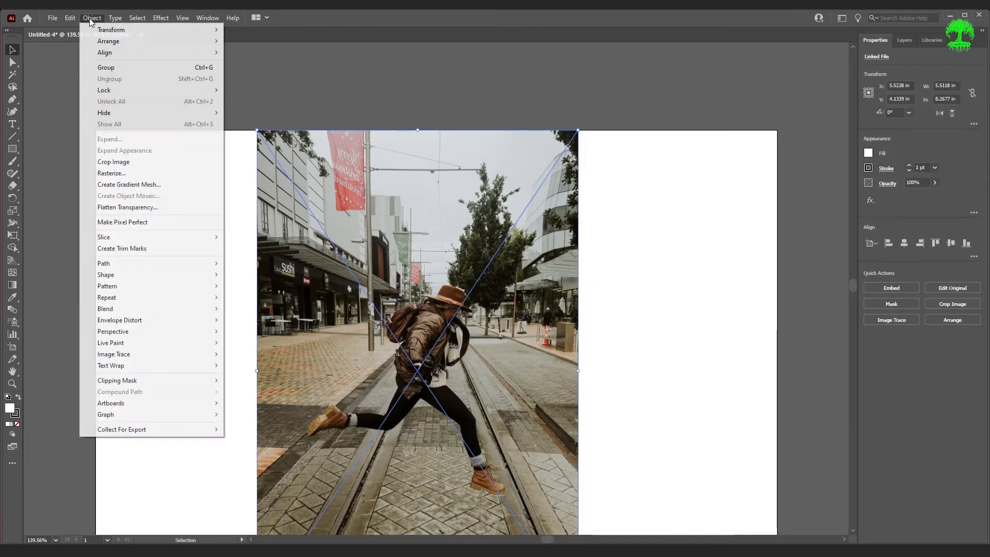
mouse_move(133, 87)
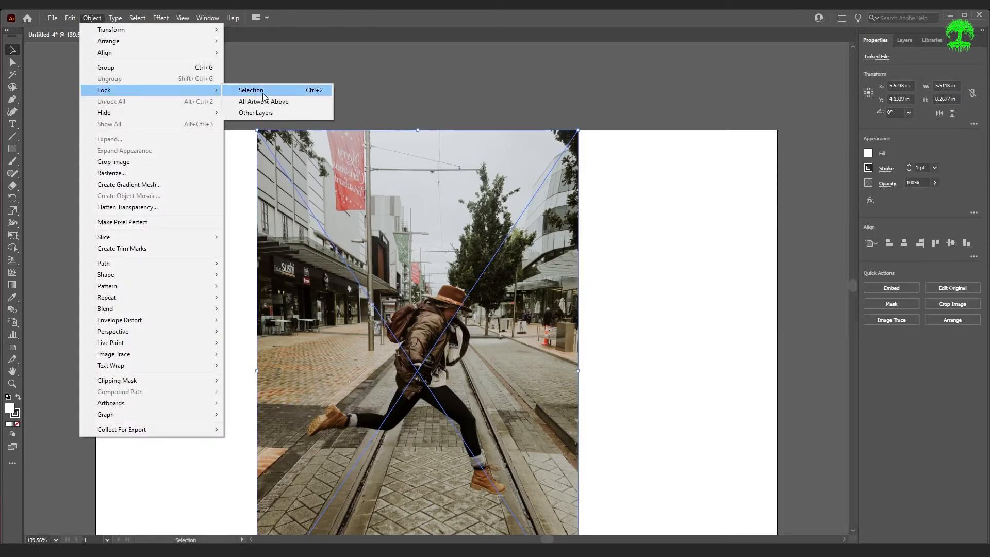
key(ctrl+2)
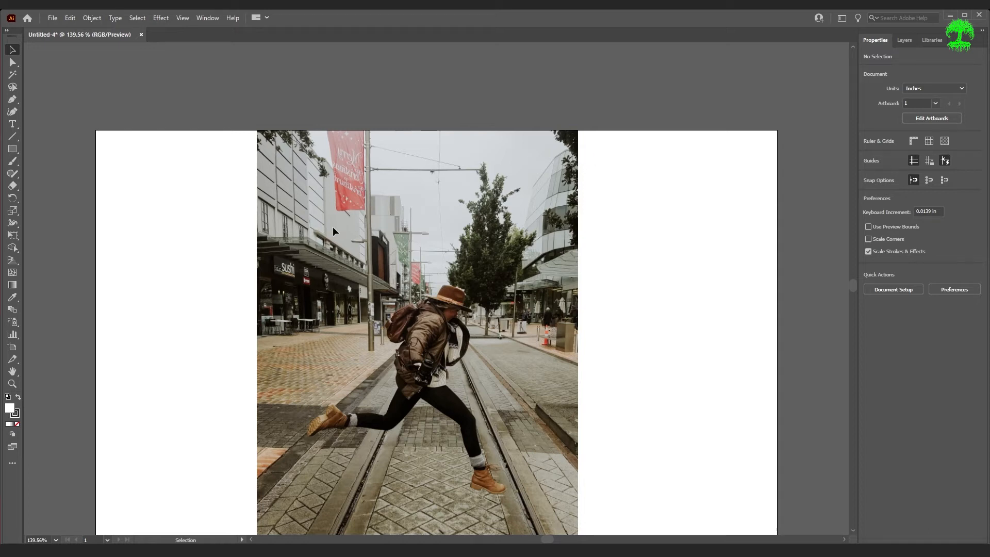
click(82, 20)
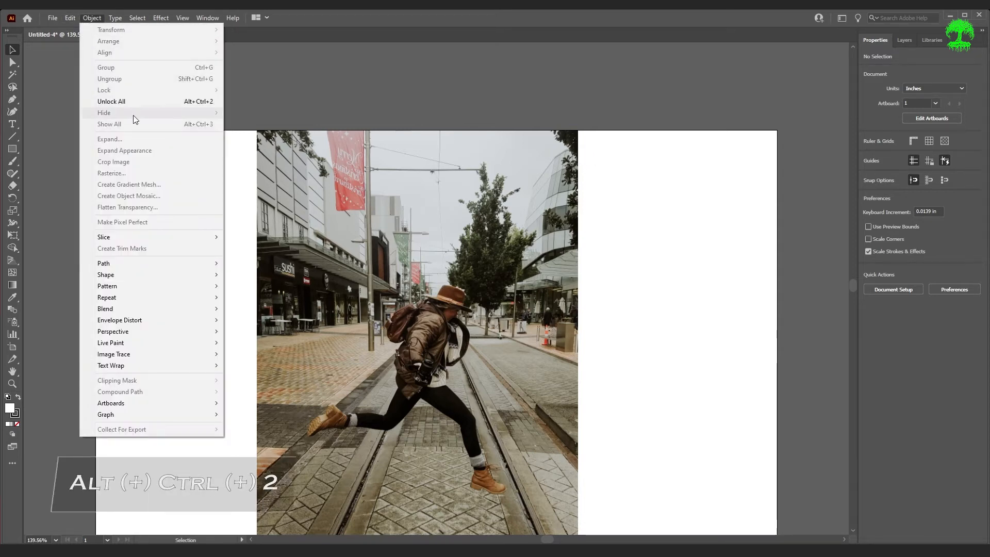
click(142, 101)
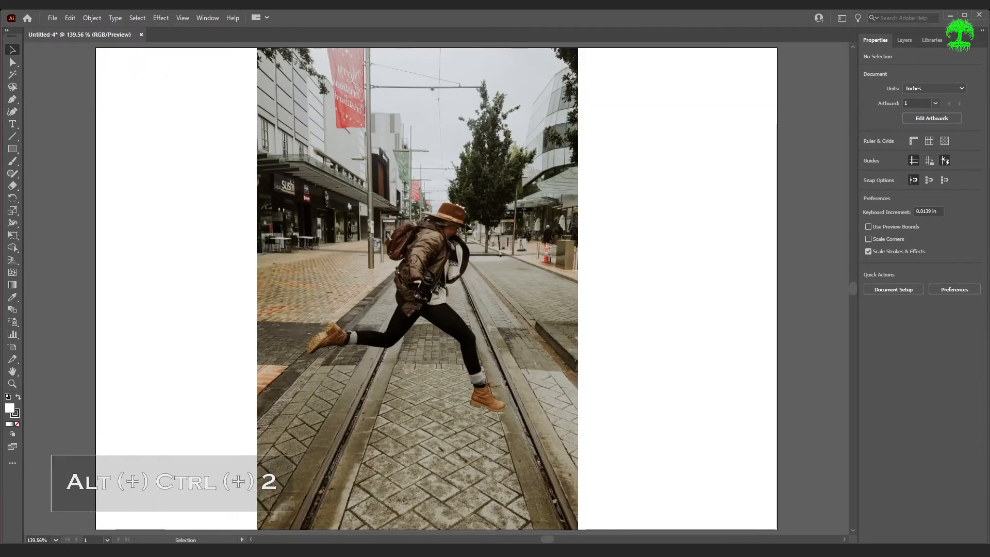
- Activate the Pencil tool and set its stroke colour to light blue
click(12, 176)
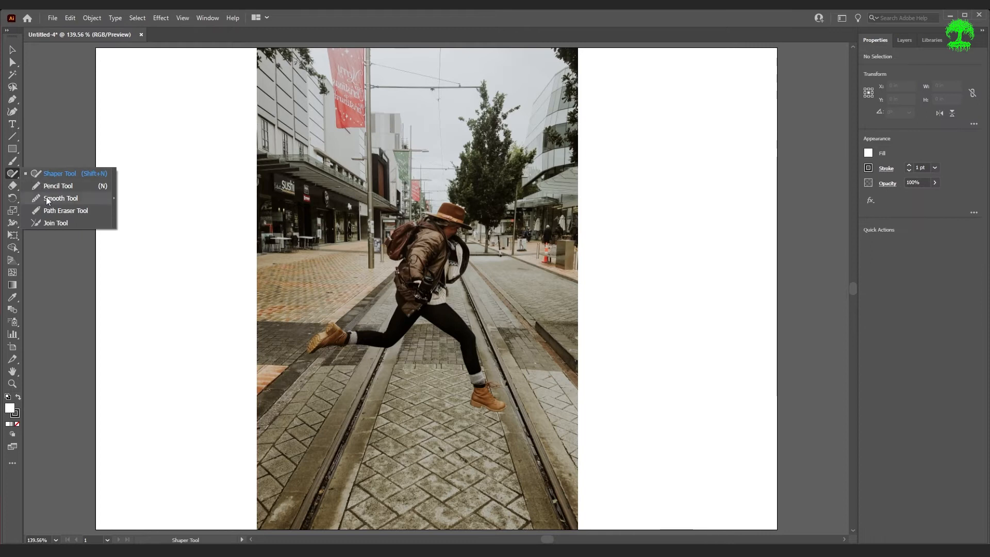
click(57, 190)
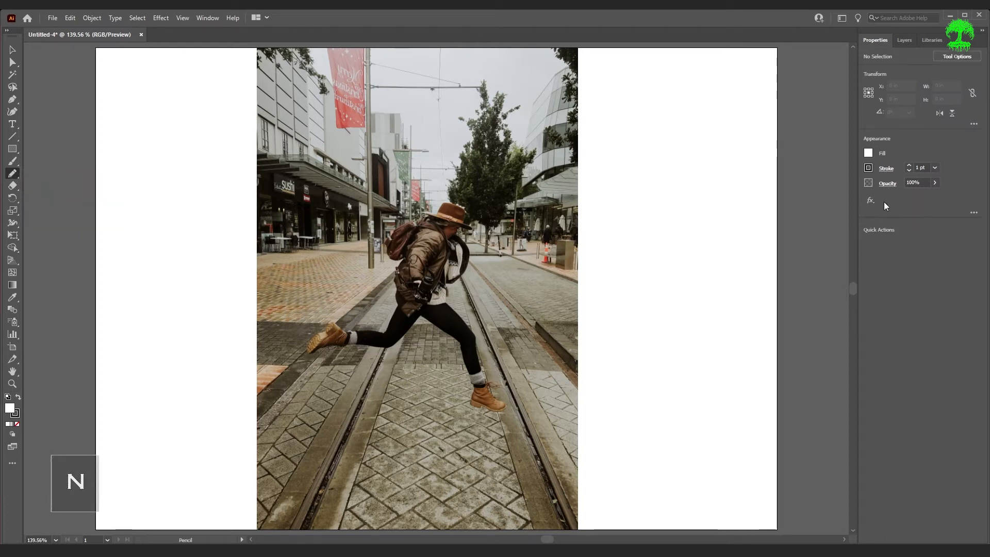
click(887, 169)
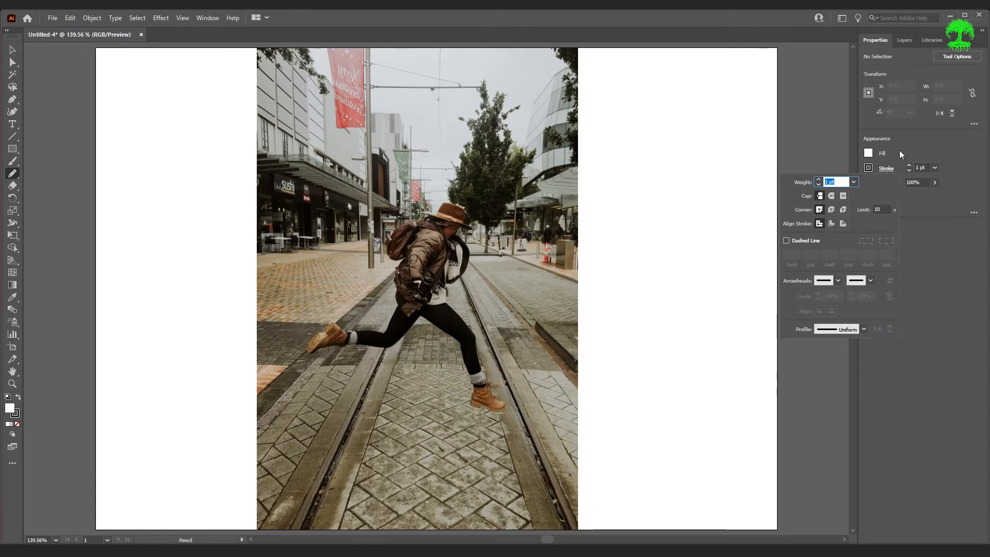
click(868, 169)
click(807, 205)
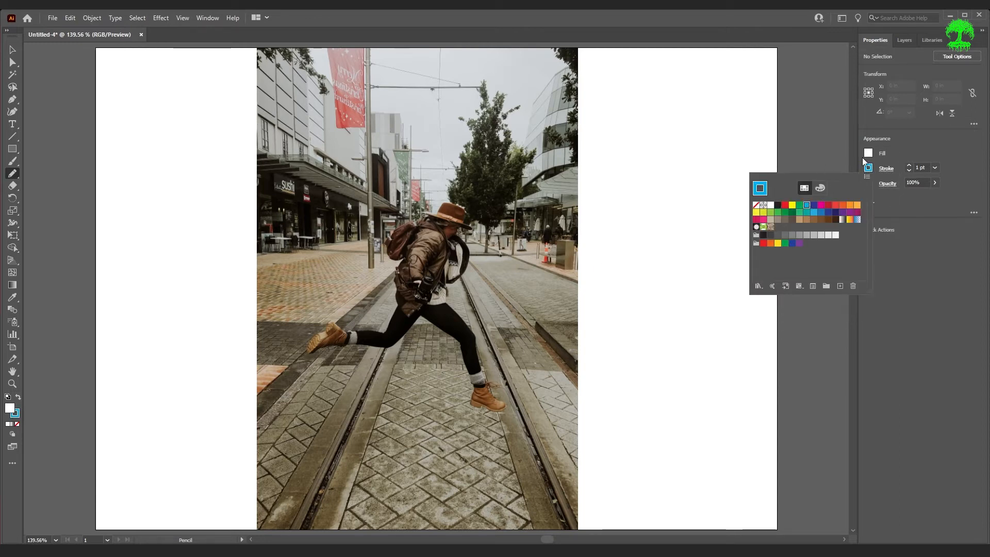
- Set the fill to None and draw a looping freehand path about 5.05 in wide across the photo's upper part
click(869, 153)
click(869, 152)
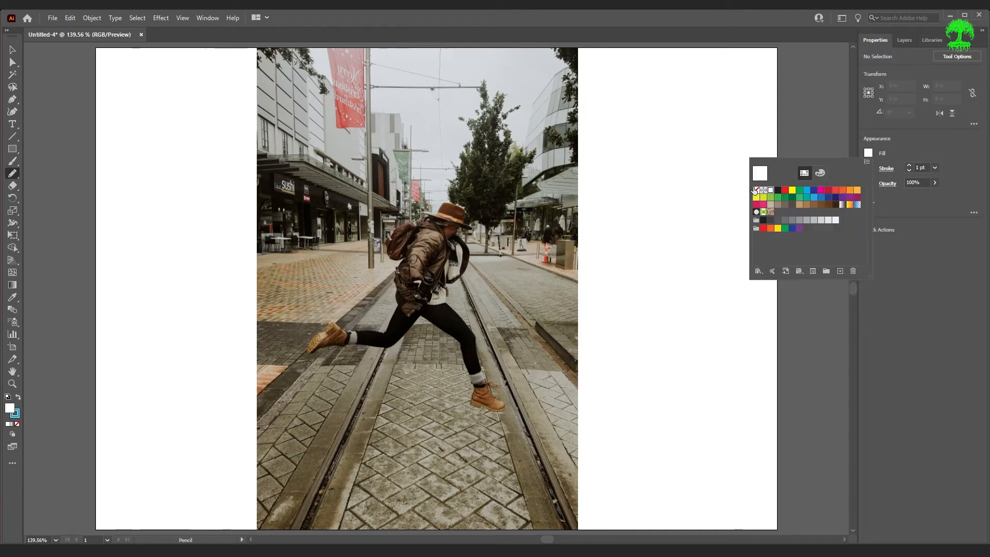
click(756, 191)
mouse_move(342, 156)
mouse_down()
mouse_move(260, 155)
mouse_move(513, 180)
mouse_up()
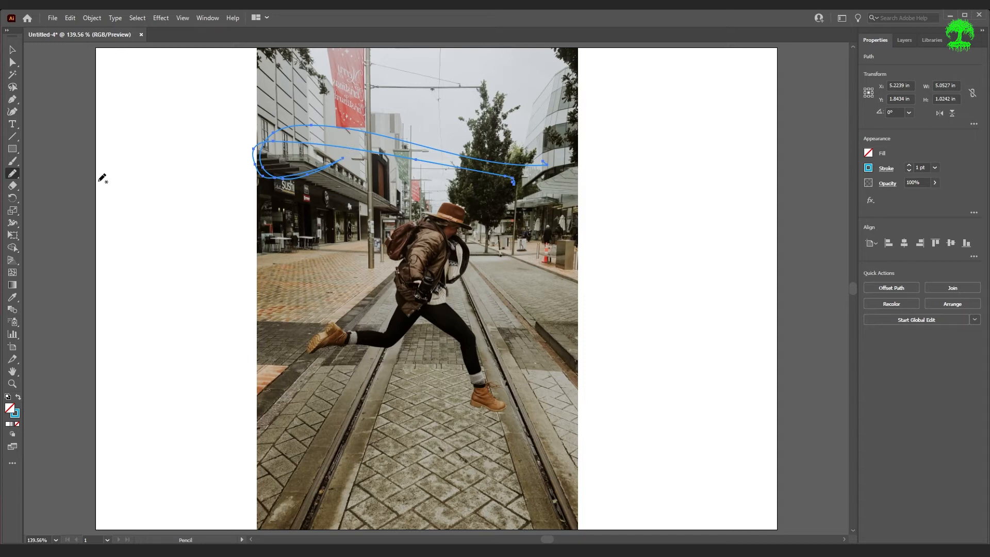
- Turn off Keep selected in the Pencil tool options and clear the looping test path from the photo
double_click(13, 173)
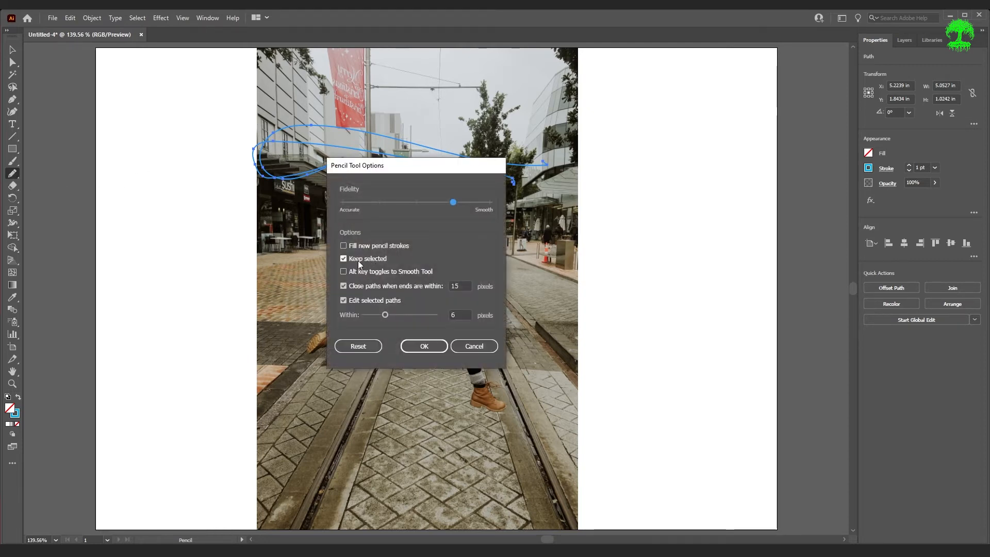
click(343, 258)
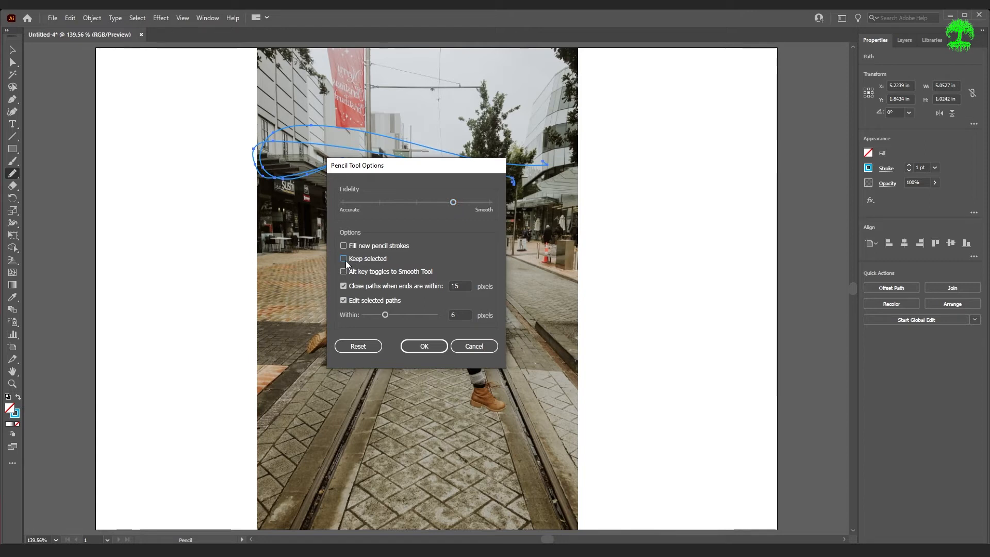
click(424, 346)
key(v)
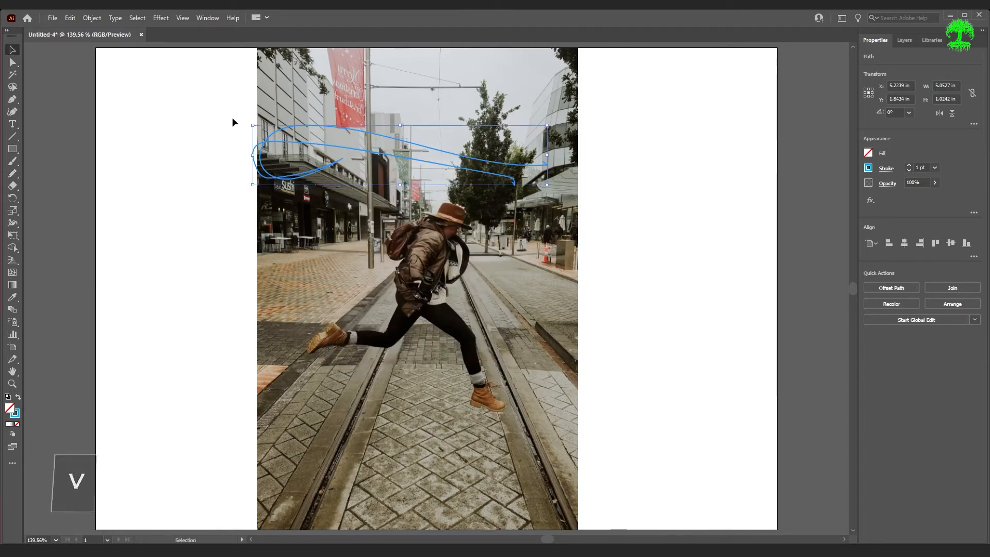
click(413, 230)
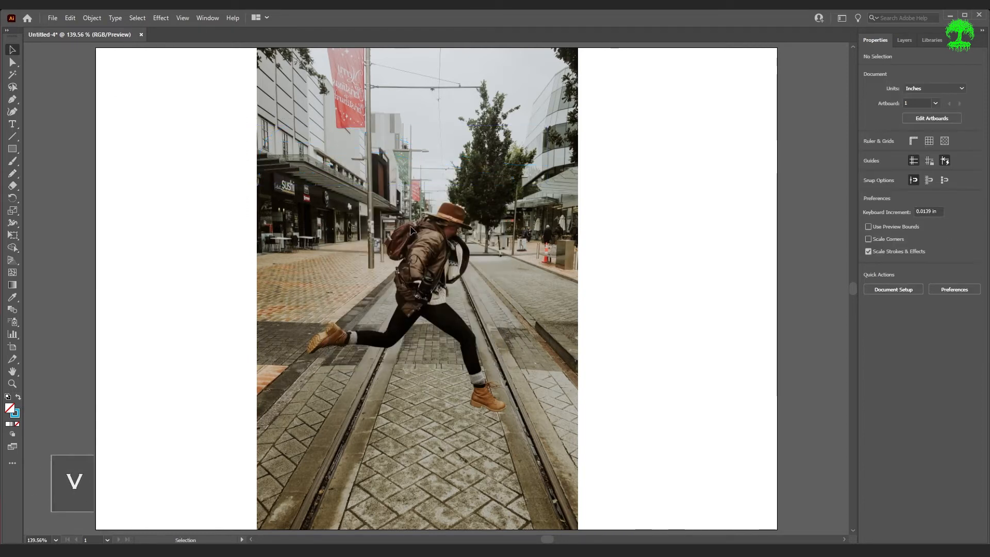
- Set the Pencil tool's Fidelity fully to Accurate and draw a wavy freehand path across the photo, ending beyond its far edge
key(n)
double_click(15, 174)
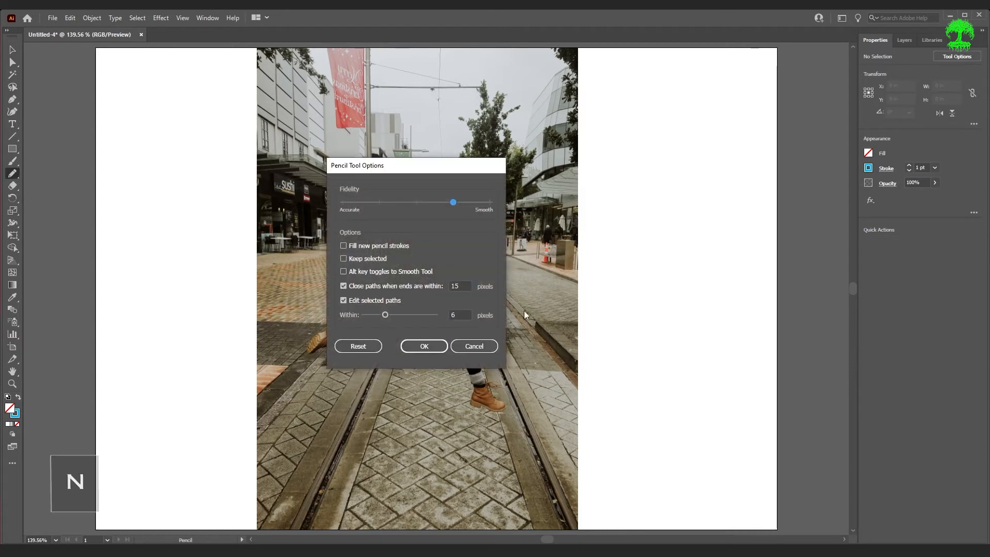
mouse_move(454, 171)
mouse_down()
mouse_move(651, 224)
mouse_move(722, 135)
mouse_up()
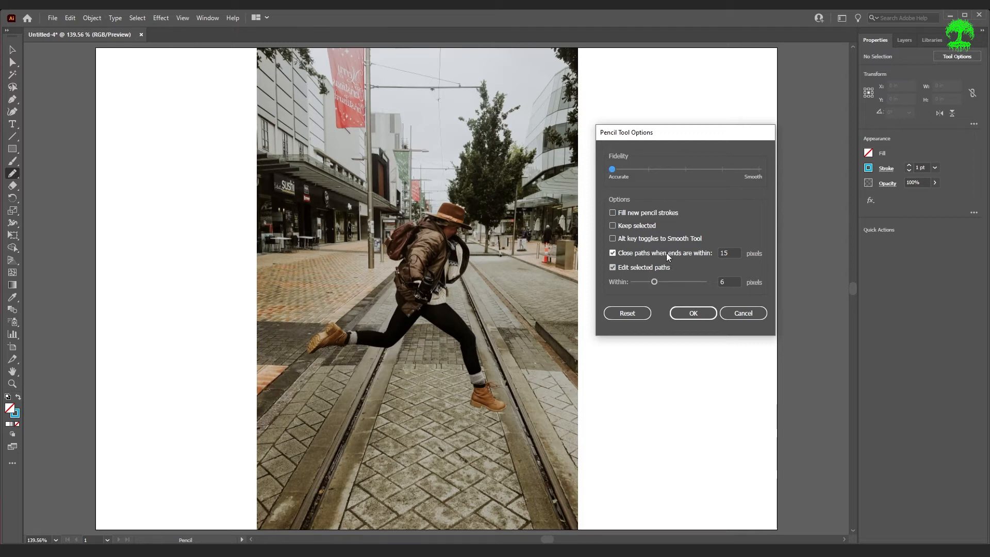
click(694, 313)
mouse_move(190, 257)
mouse_down()
mouse_move(205, 224)
mouse_move(327, 243)
mouse_move(377, 200)
mouse_move(414, 215)
mouse_move(416, 243)
mouse_move(469, 296)
mouse_move(553, 260)
mouse_move(608, 203)
mouse_move(642, 242)
mouse_move(625, 364)
mouse_up()
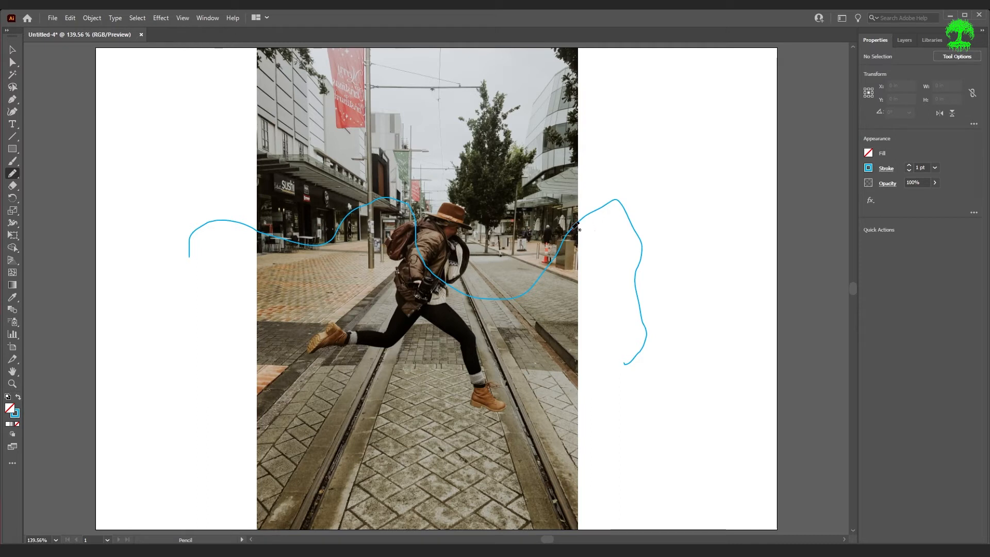
- Set the Pencil tool's Fidelity fully to Smooth and draw a second wavy path just below the first one
double_click(11, 174)
drag(692, 178, 744, 178)
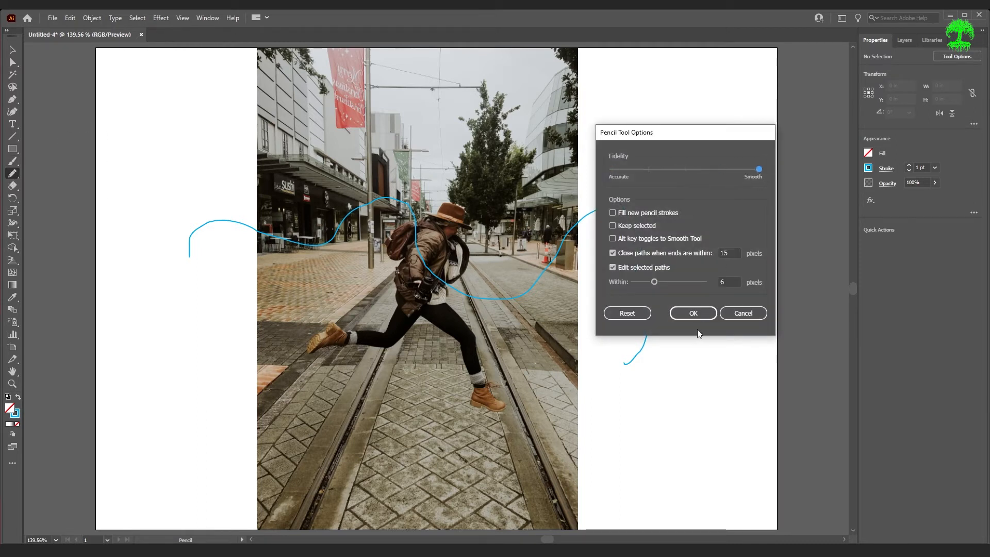
click(693, 313)
mouse_move(197, 275)
mouse_down()
mouse_move(246, 264)
mouse_move(323, 282)
mouse_move(378, 240)
mouse_move(414, 306)
mouse_move(496, 324)
mouse_move(550, 301)
mouse_move(592, 253)
mouse_move(620, 261)
mouse_move(609, 361)
mouse_up()
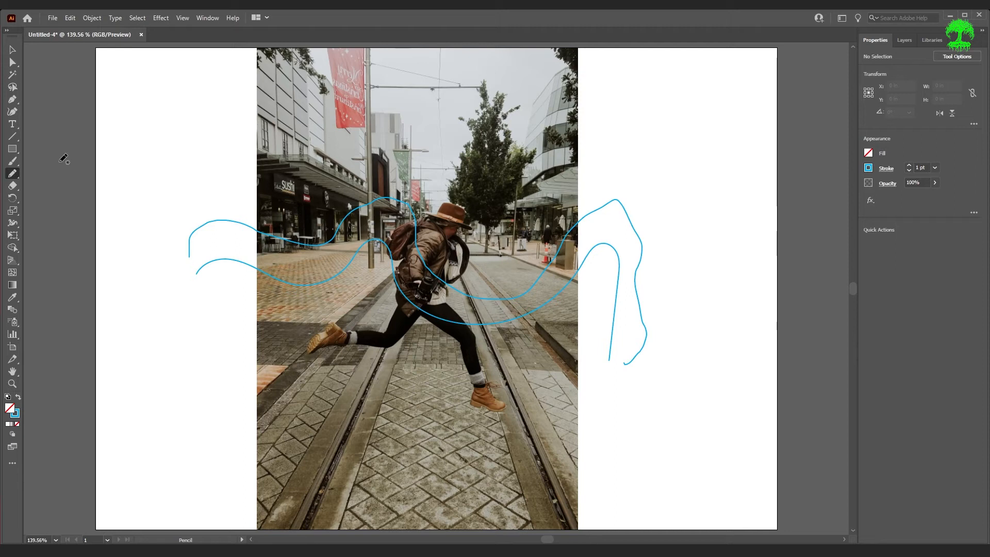
- Set the Pencil tool's Fidelity to one notch below Smooth
double_click(9, 176)
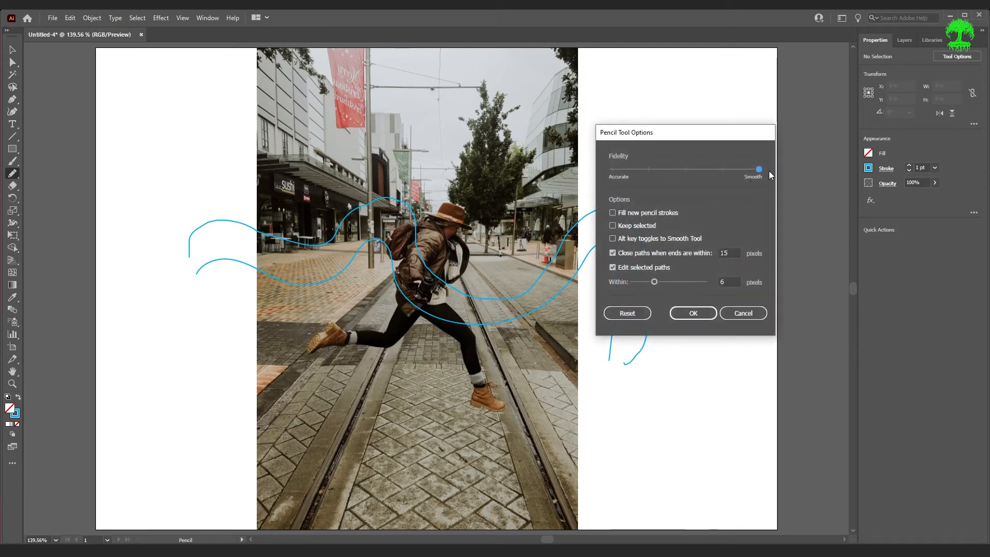
drag(758, 170, 724, 170)
key(v)
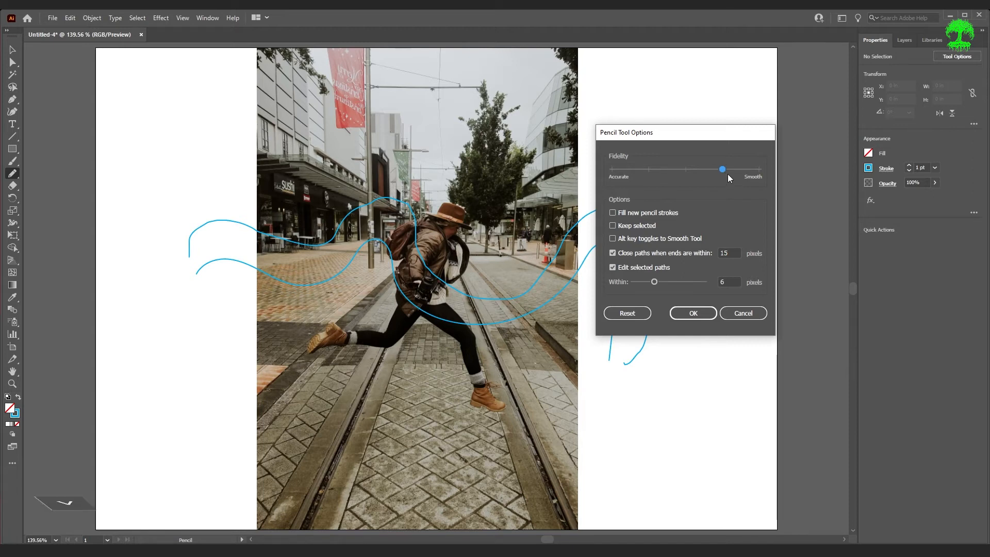
click(703, 314)
- Delete both wavy test paths from the photo
key(v)
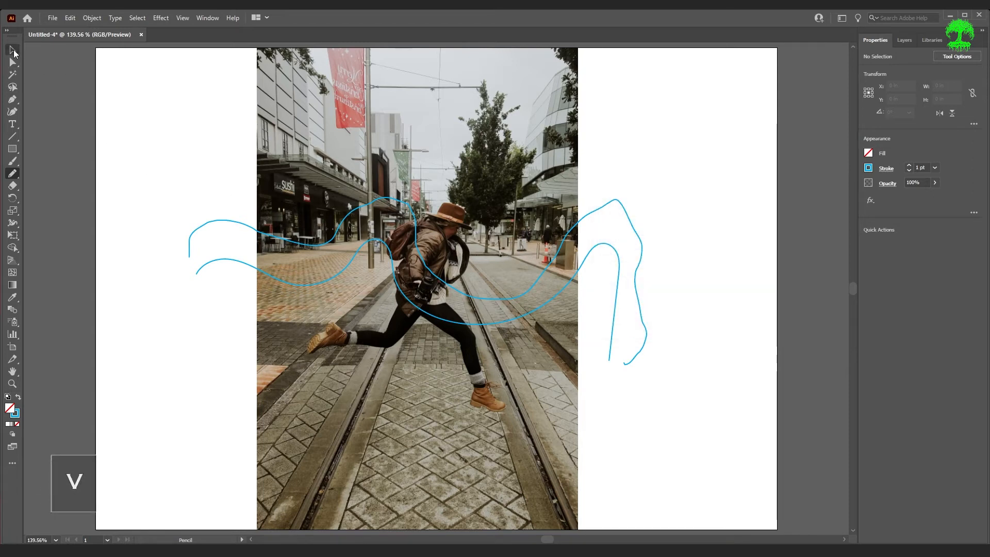
drag(442, 184, 562, 356)
key(Delete)
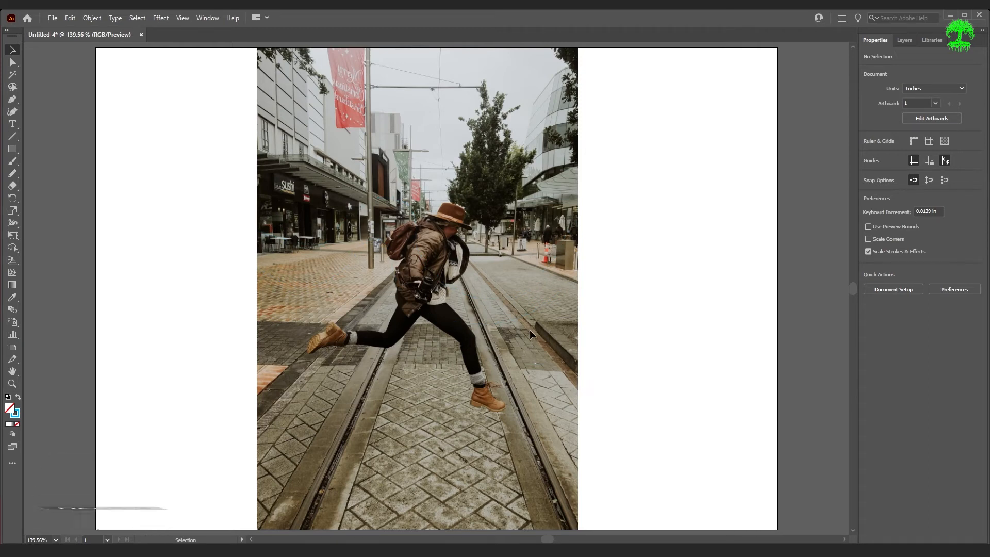
- Draw three wavy freehand pencil strokes trailing behind the runner, stacked between the backpack and the café tables, together about 1.99 in wide
scroll(339, 255, up, 1)
scroll(338, 253, up, 3)
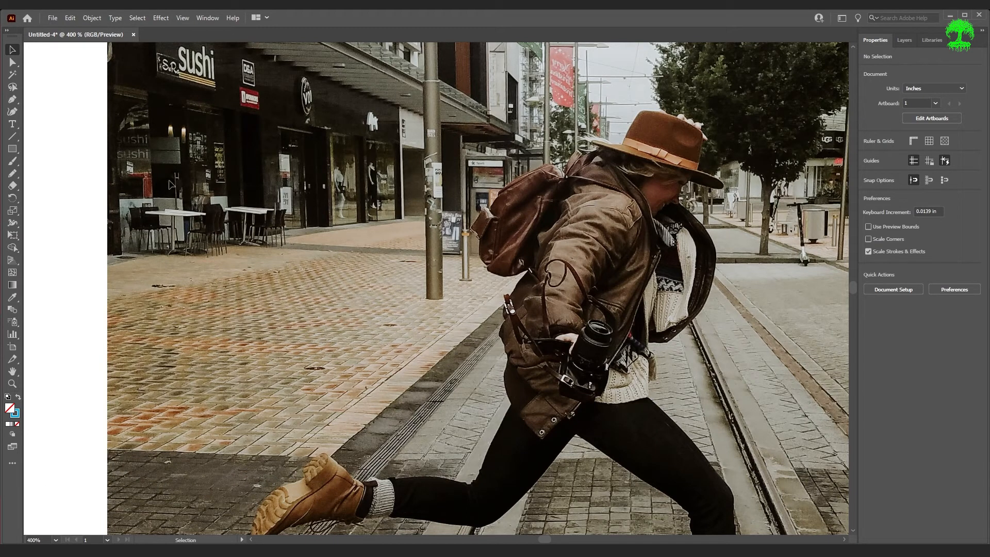
click(12, 174)
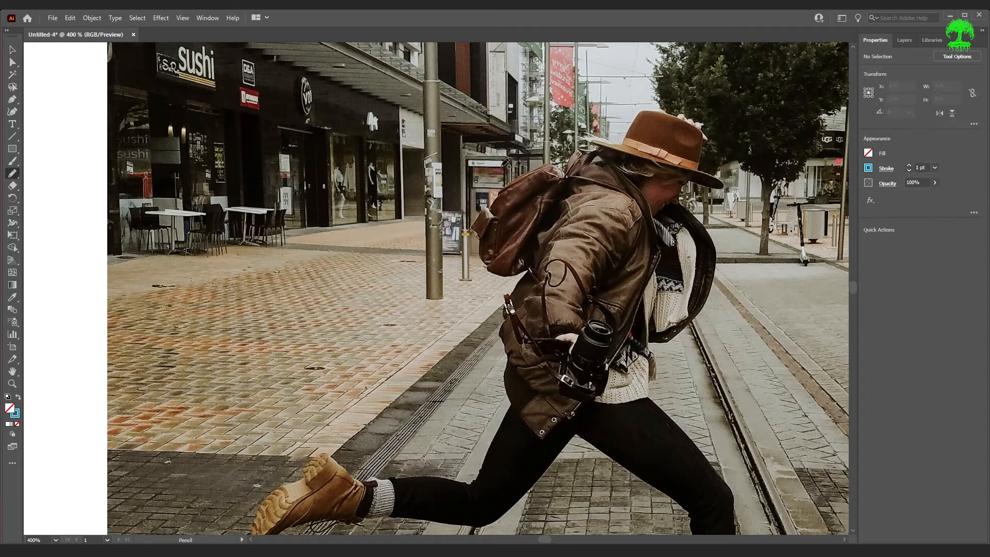
mouse_move(505, 162)
mouse_down()
mouse_move(378, 163)
mouse_move(172, 199)
mouse_up()
mouse_move(444, 240)
mouse_down()
mouse_move(350, 273)
mouse_move(205, 298)
mouse_up()
drag(480, 282, 184, 358)
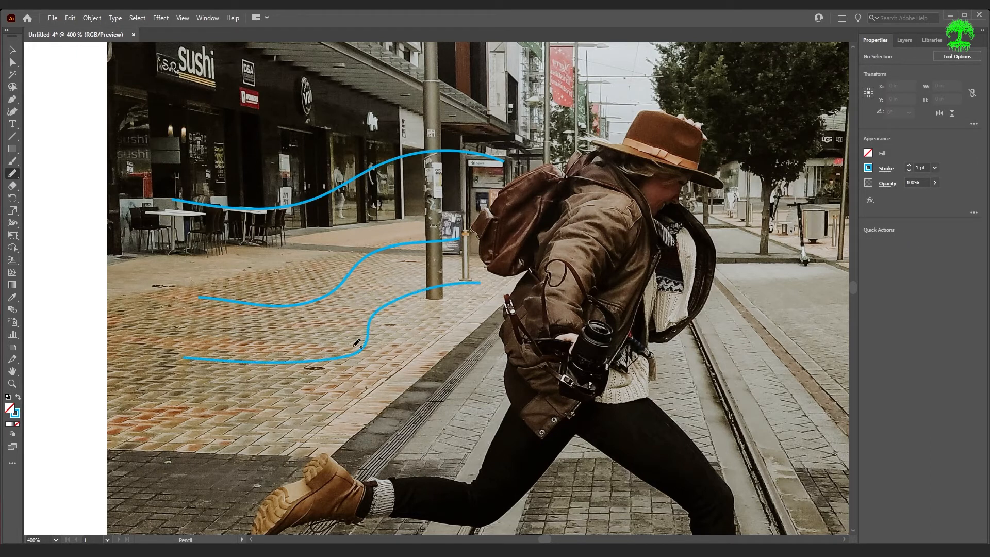
- Select the three wavy strokes and apply the symmetric lens-shaped width profile to them
key(v)
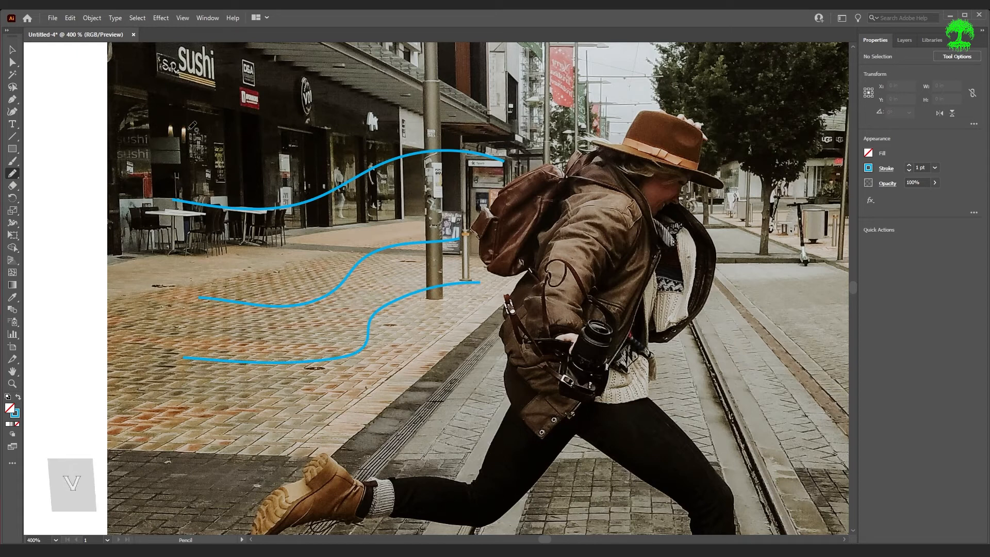
drag(184, 132, 480, 388)
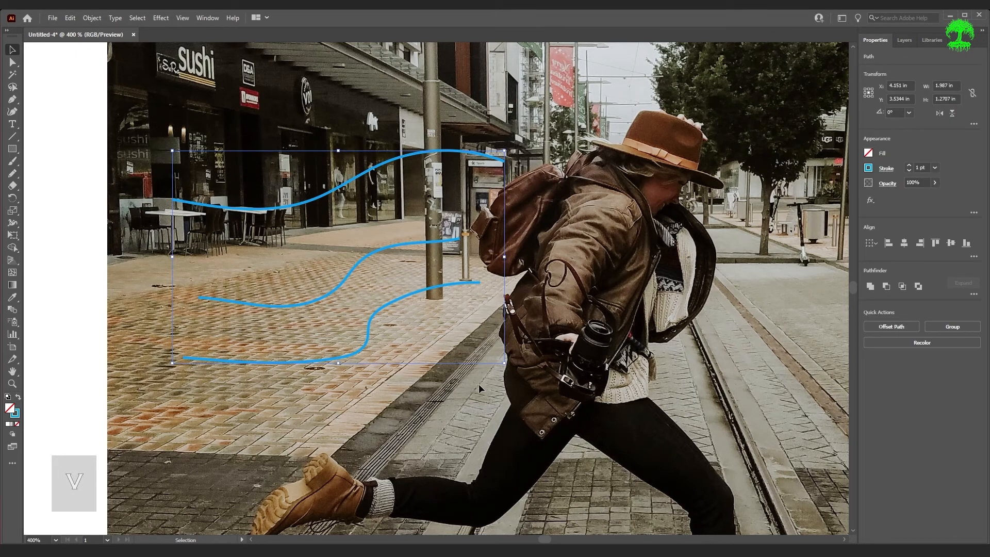
click(887, 170)
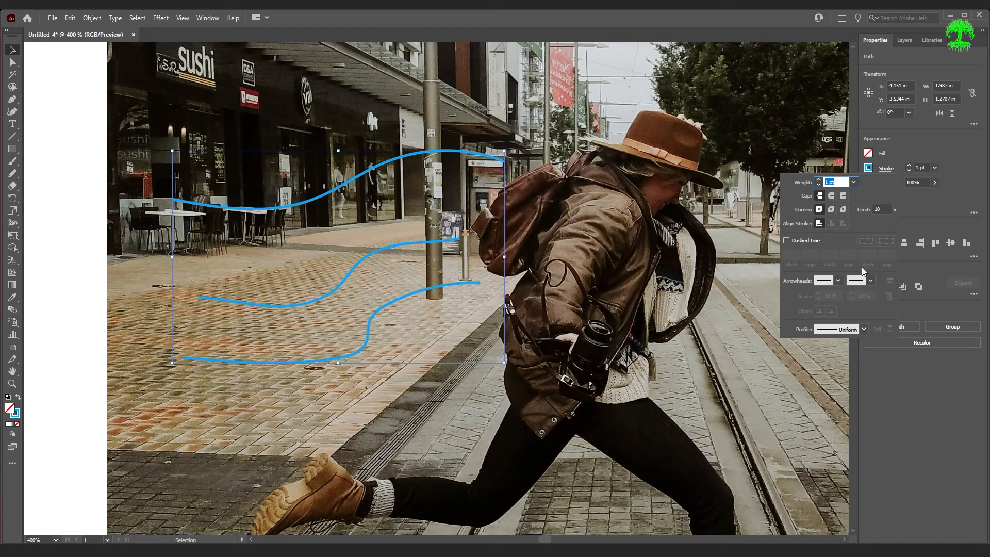
click(862, 329)
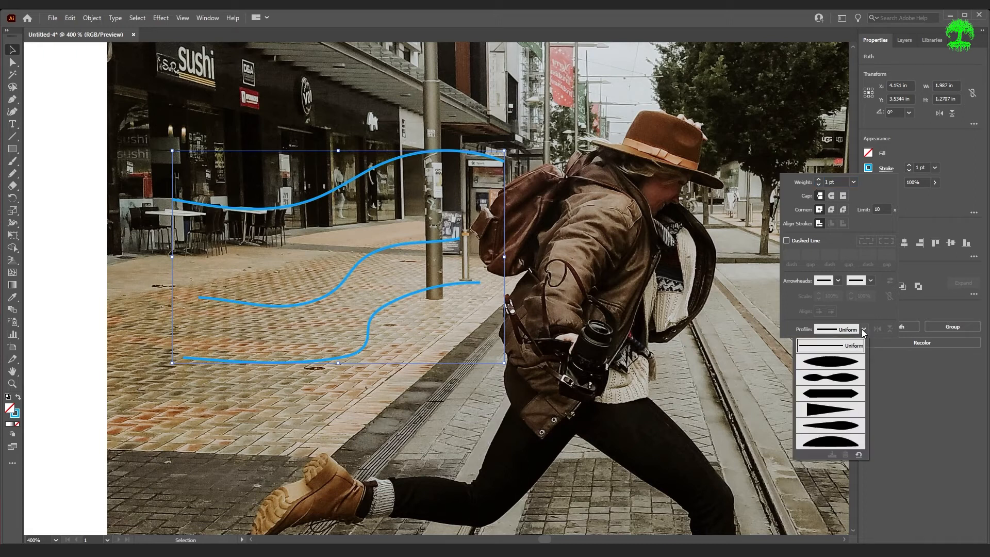
click(846, 361)
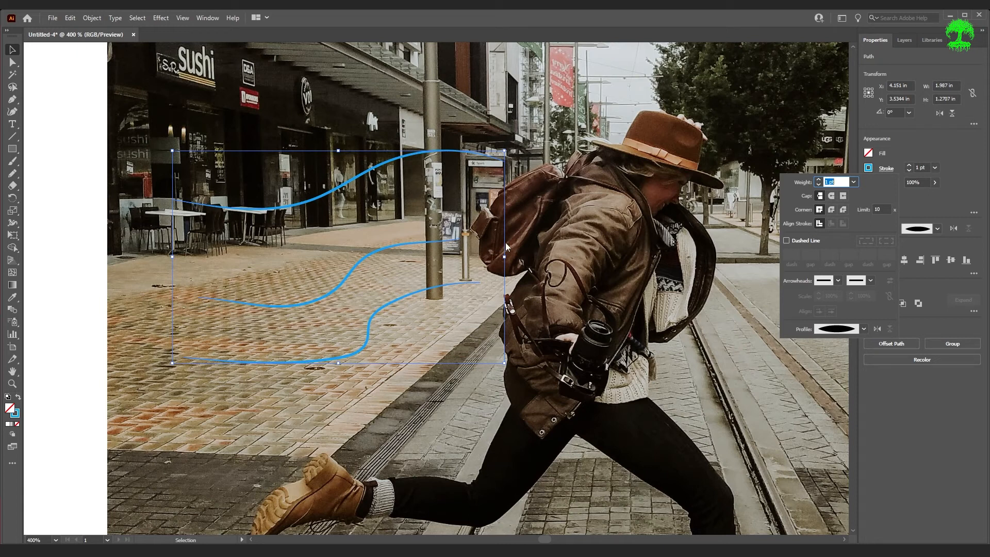
- Try the double-bulge width profile on the three strokes, followed by the tapered triangular Width Profile 4
click(864, 329)
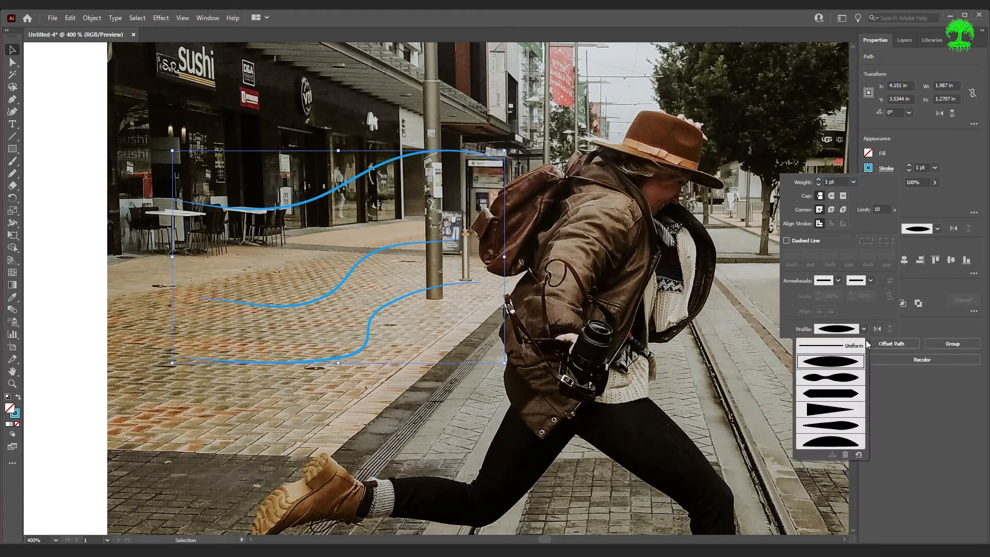
click(853, 383)
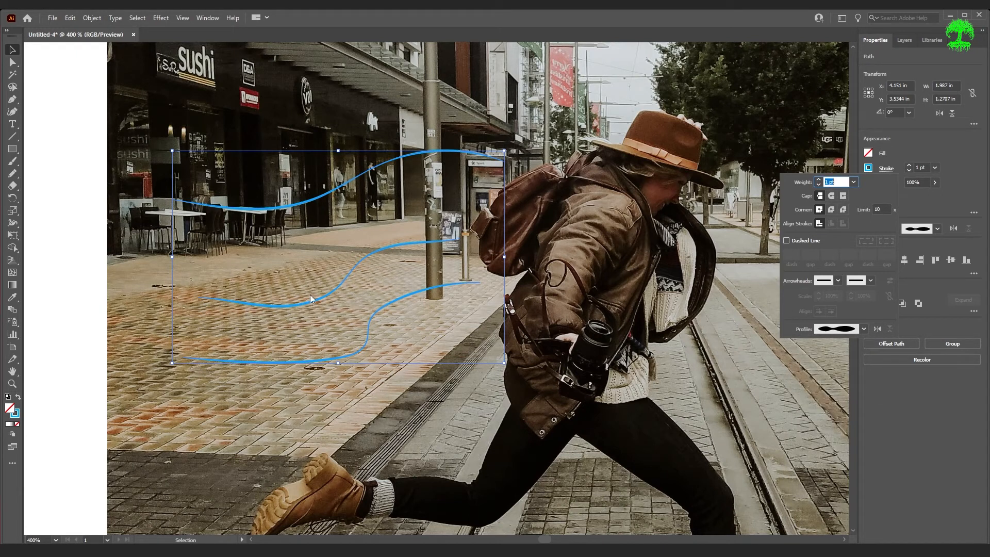
click(864, 329)
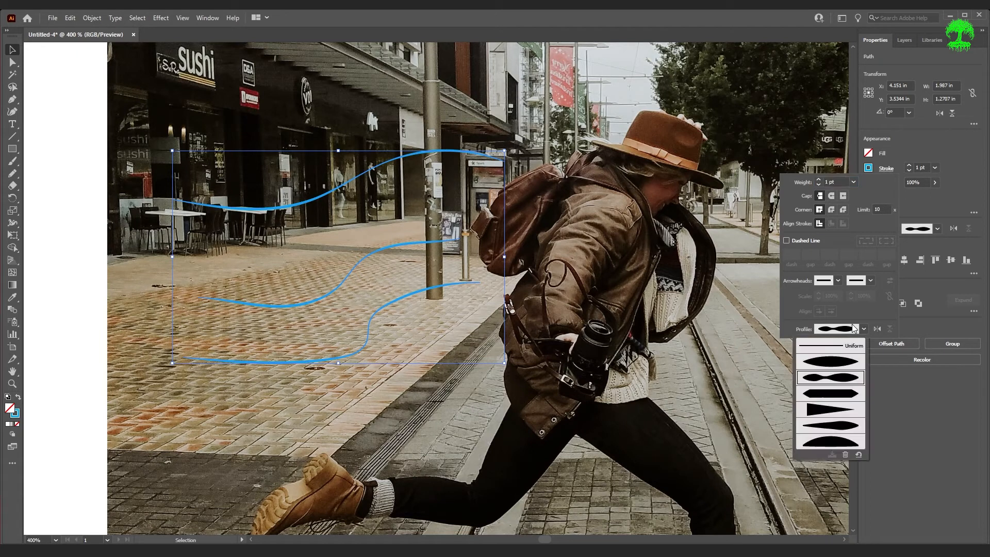
click(825, 412)
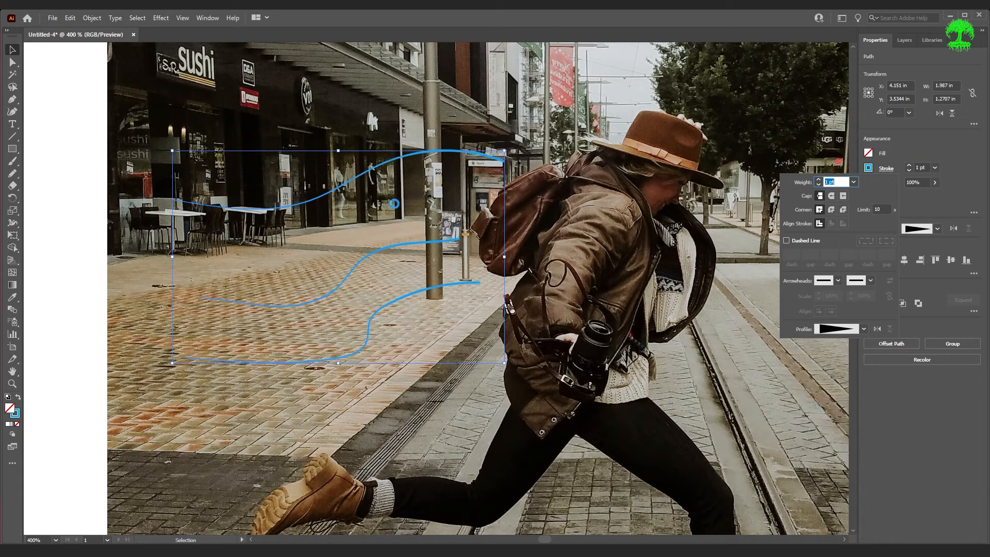
- Apply the asymmetric lens-shaped width profile below Width Profile 4 to the three strokes, flip it along their length, and deselect them
click(864, 329)
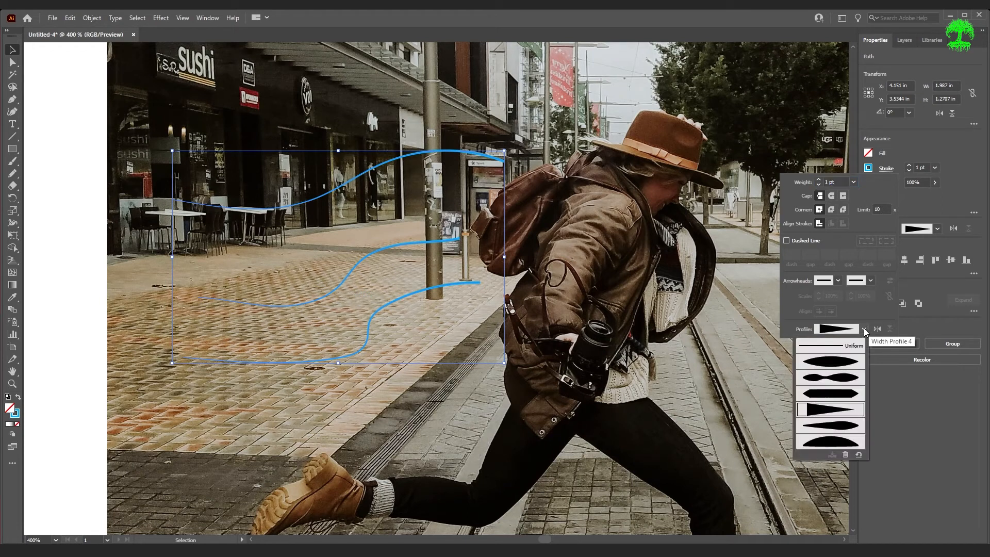
click(836, 426)
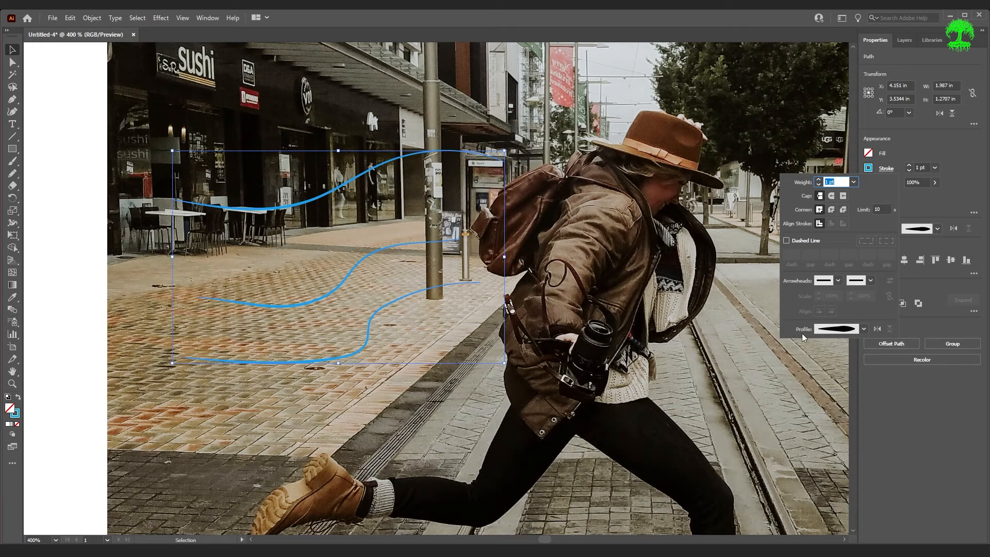
click(878, 330)
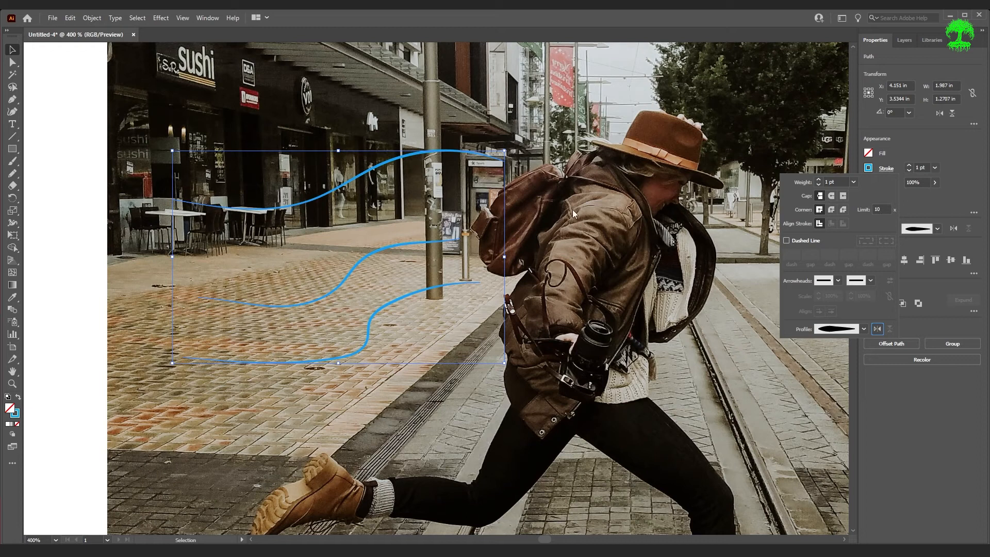
click(876, 330)
click(877, 330)
click(623, 212)
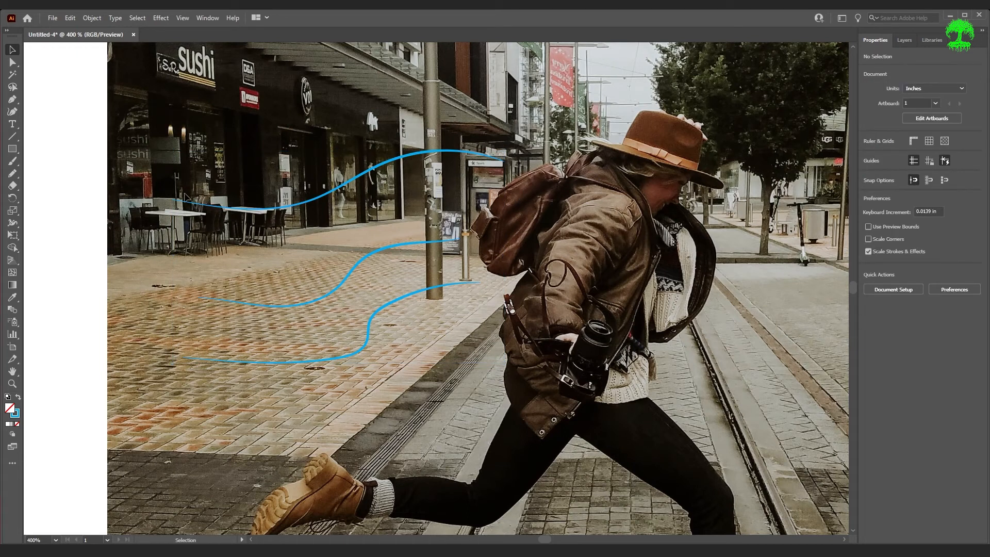
- Draw a short freehand stroke about 0.45 in wide across the jacket's shoulder and give it the asymmetric lens-shaped width profile
key(n)
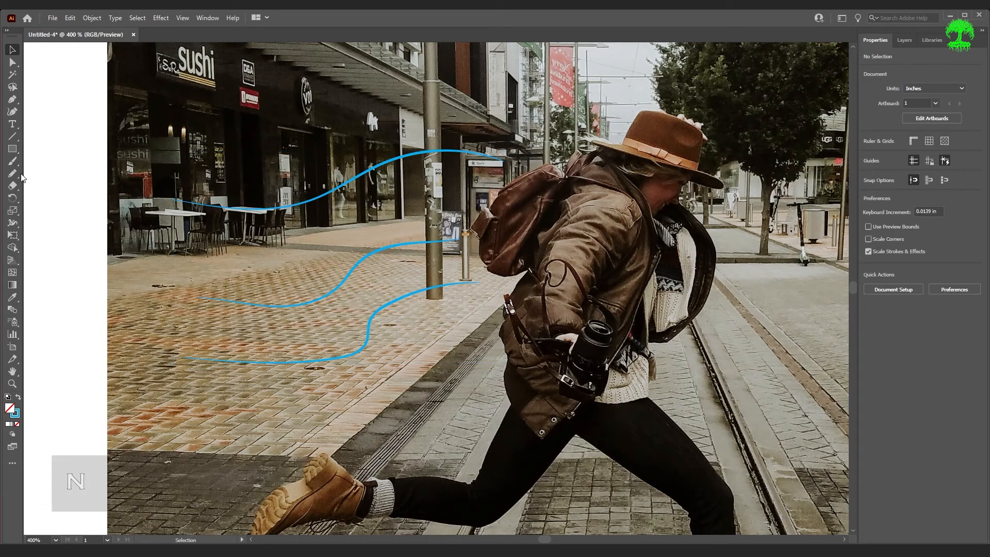
drag(654, 204, 579, 234)
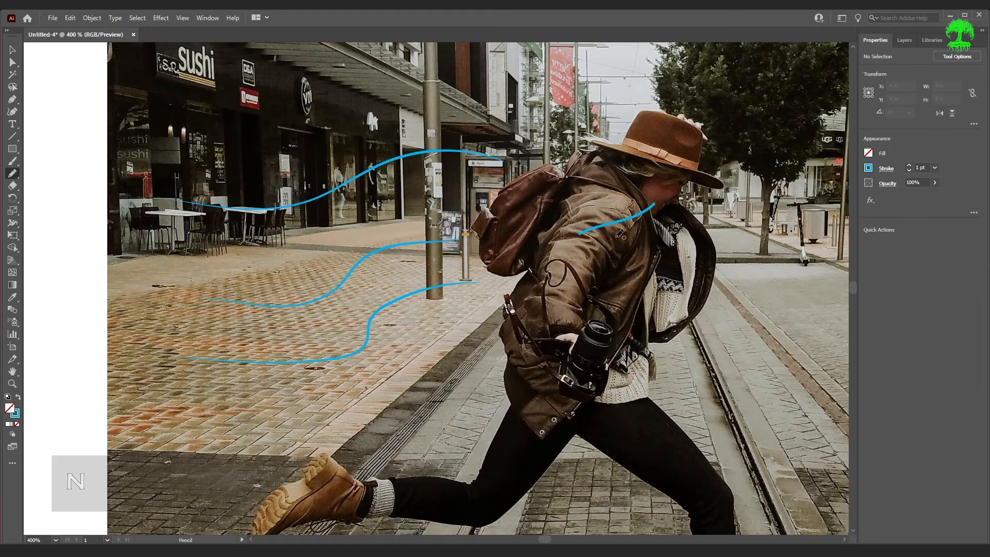
key(v)
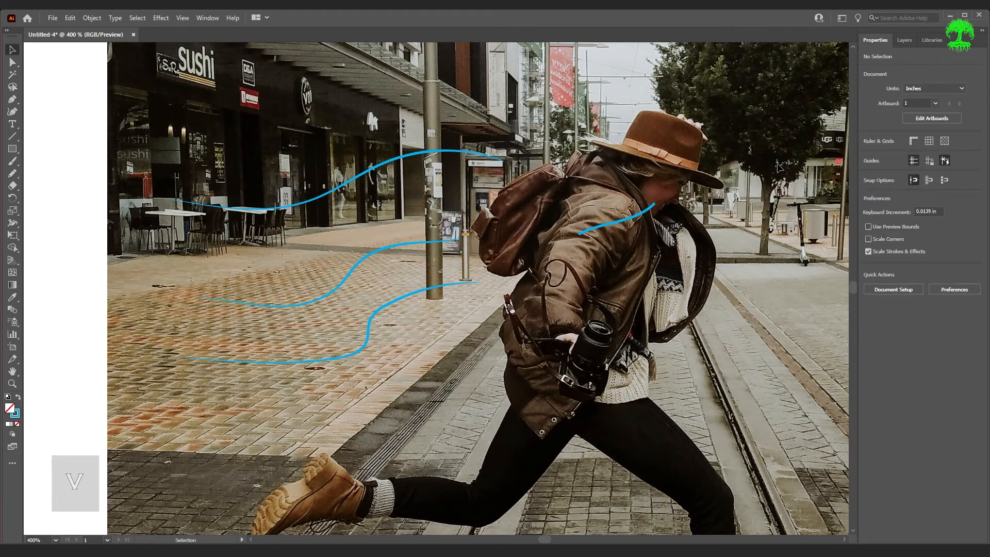
double_click(626, 221)
click(626, 221)
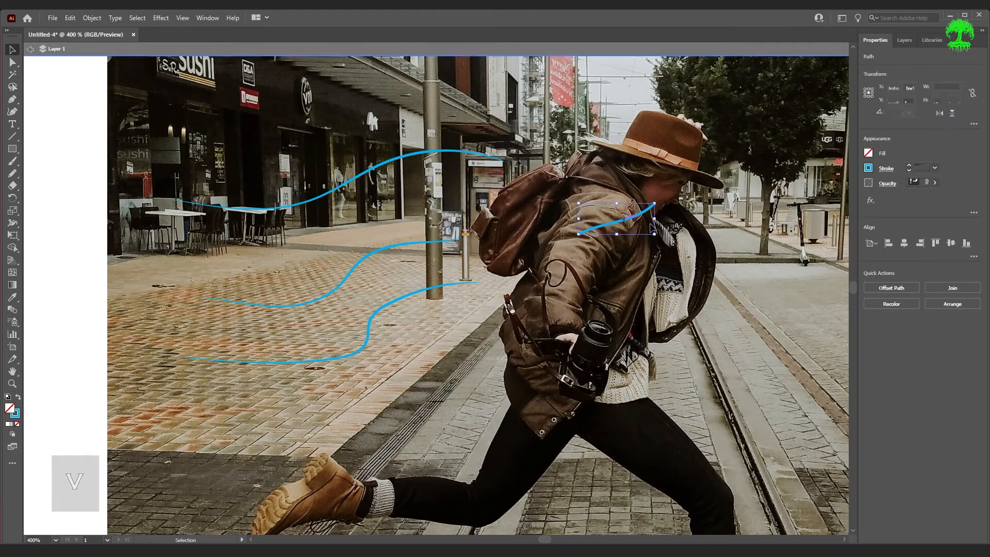
click(886, 168)
click(867, 329)
click(840, 427)
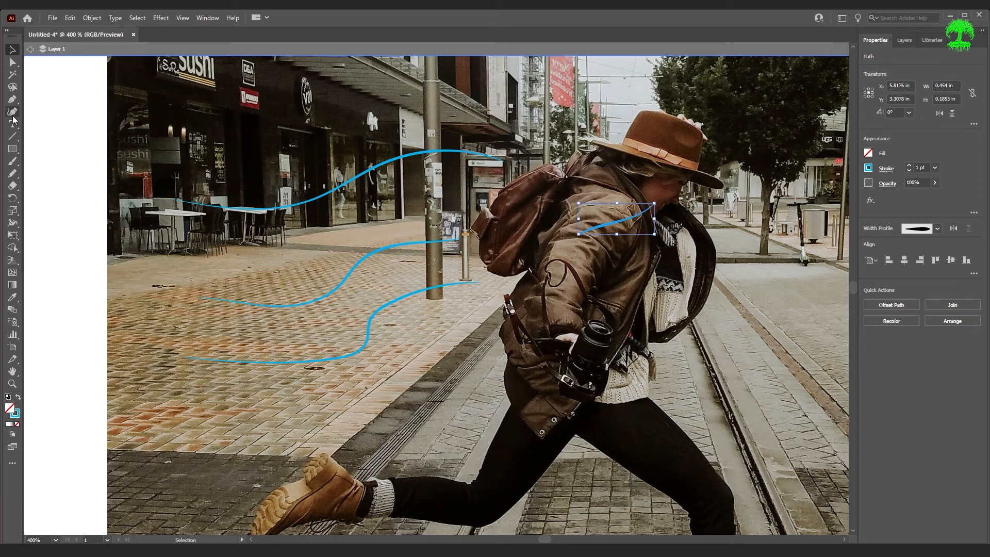
- Draw a long looping freehand path about 3.36 in wide around the runner and apply the asymmetric lens-shaped width profile to it
key(n)
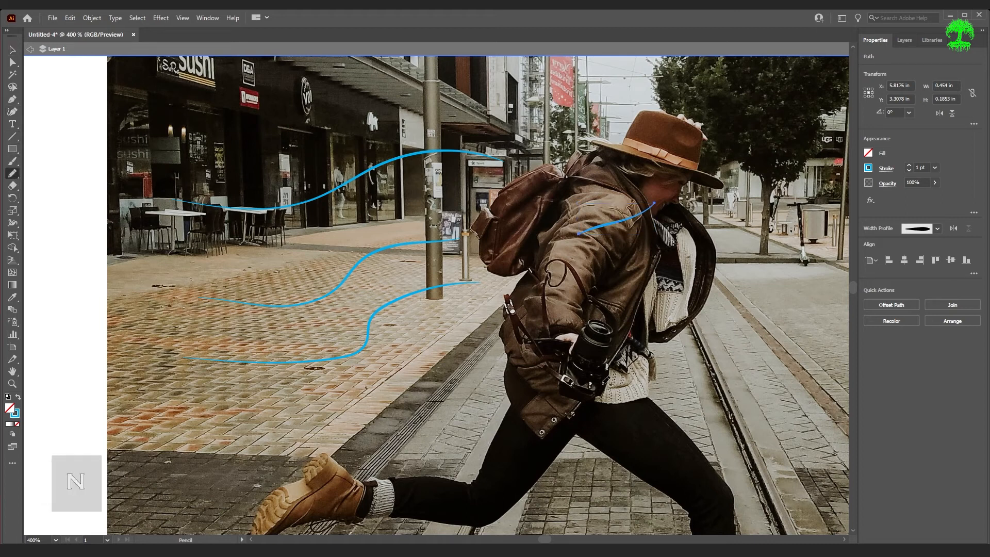
mouse_move(743, 205)
mouse_down()
mouse_move(673, 292)
mouse_move(663, 386)
mouse_move(540, 410)
mouse_move(450, 394)
mouse_move(312, 445)
mouse_move(276, 419)
mouse_move(467, 458)
mouse_move(629, 471)
mouse_move(777, 388)
mouse_move(786, 255)
mouse_move(776, 112)
mouse_move(802, 128)
mouse_up()
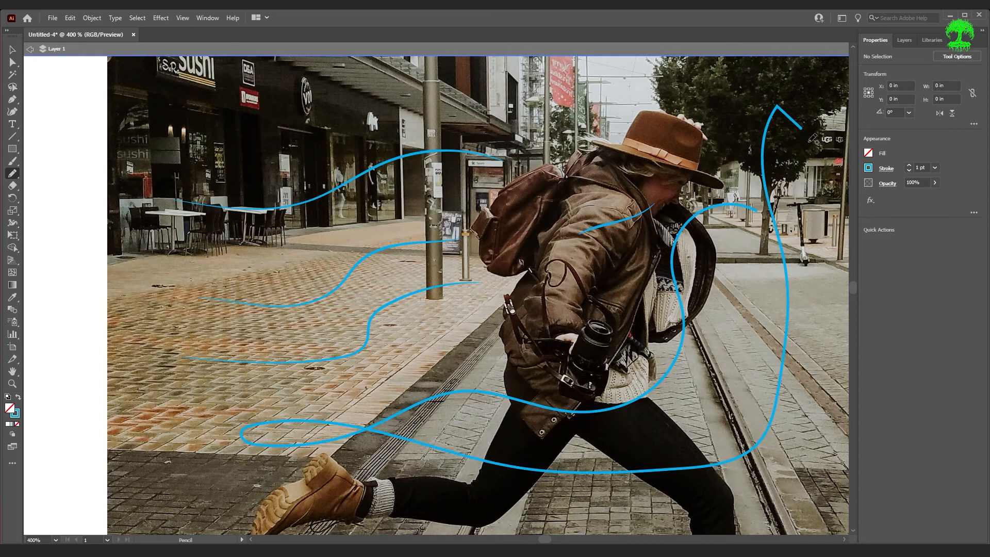
key(v)
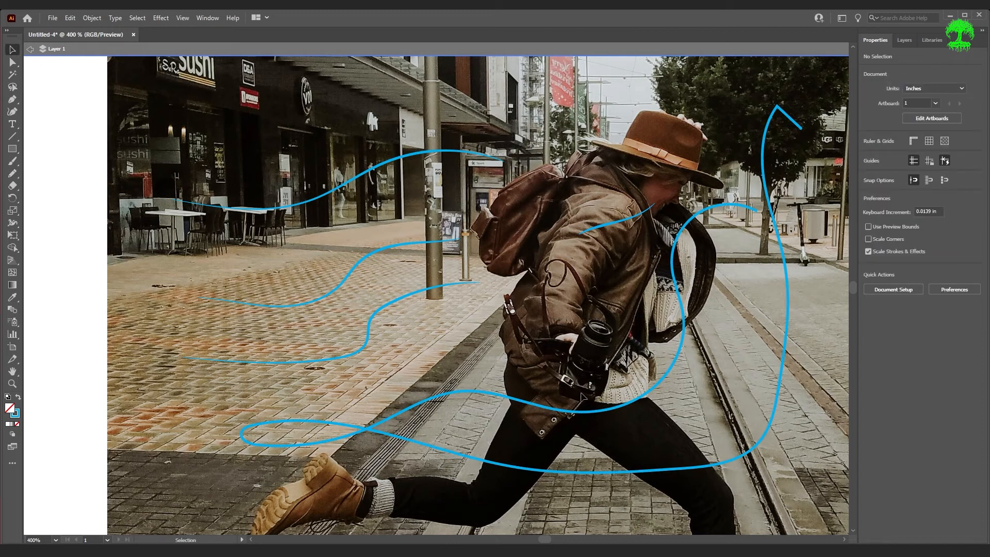
click(592, 410)
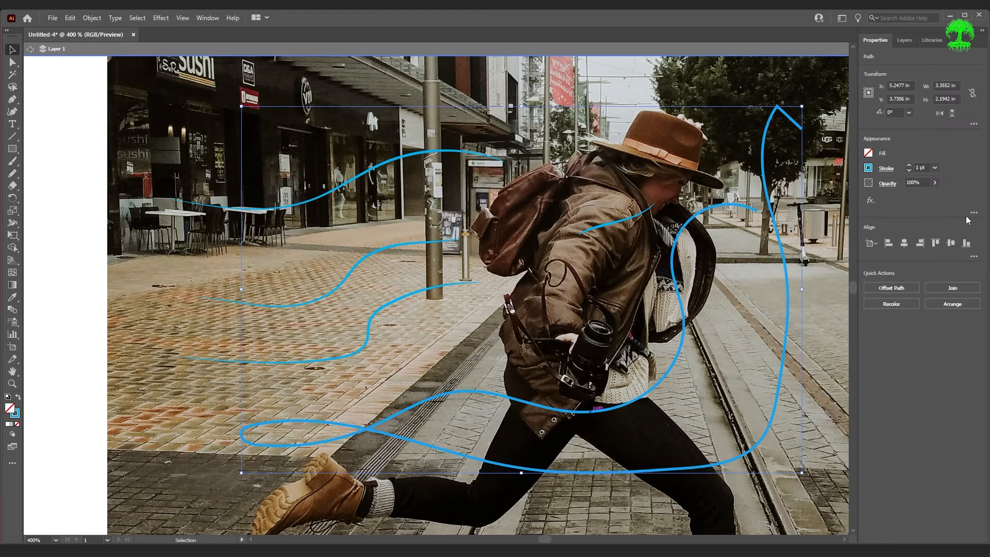
click(887, 169)
click(864, 329)
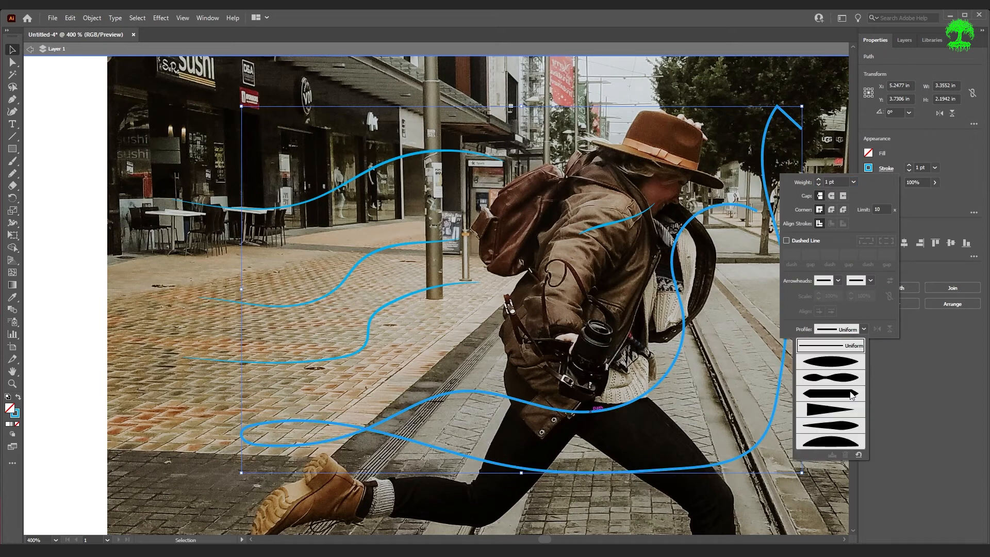
click(846, 426)
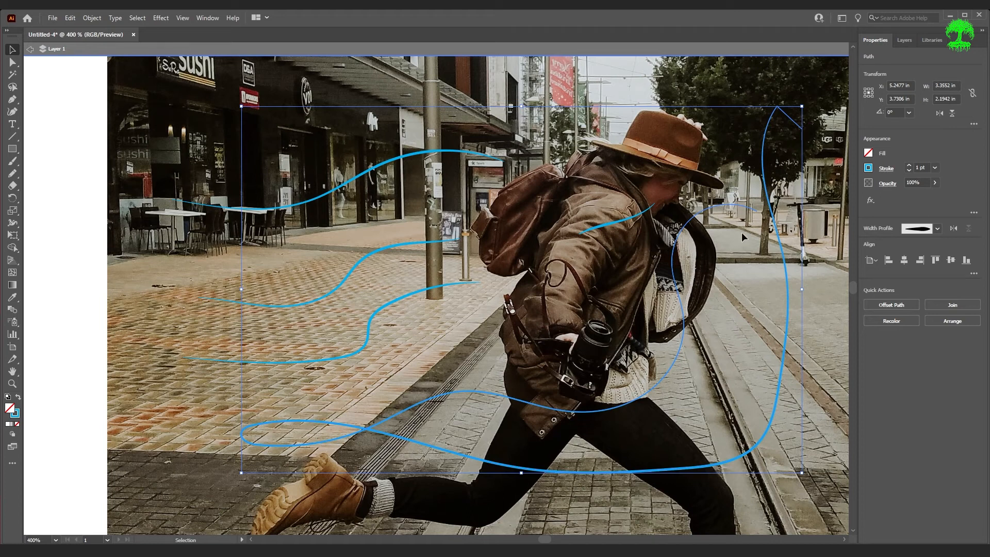
- Delete the long looping path and the short stroke on the jacket's shoulder
key(Delete)
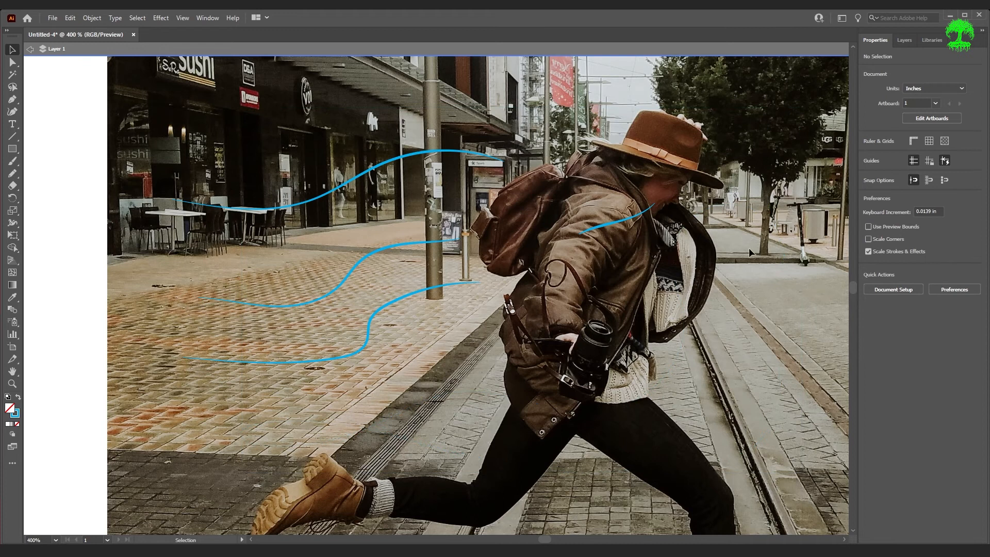
click(624, 227)
key(Delete)
key(space)
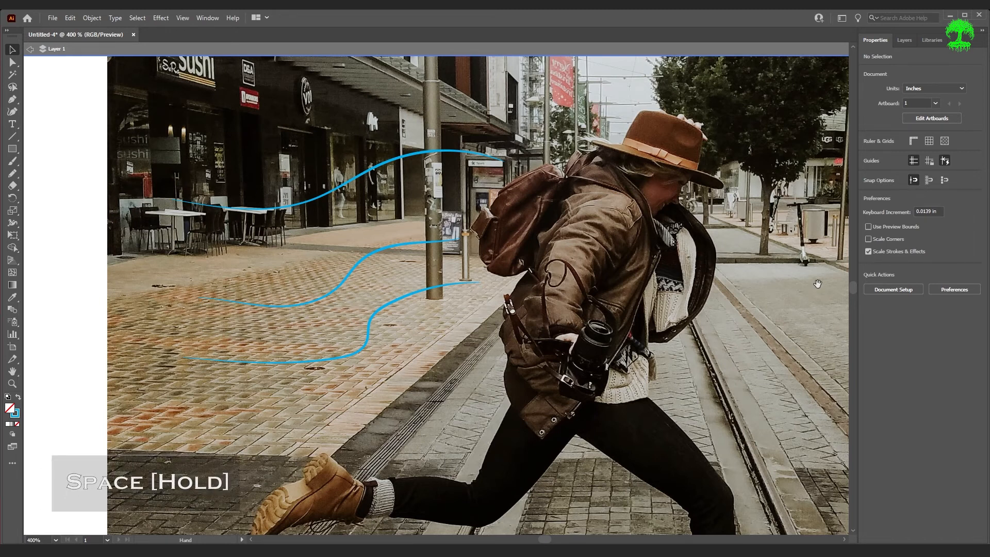
drag(775, 368, 472, 61)
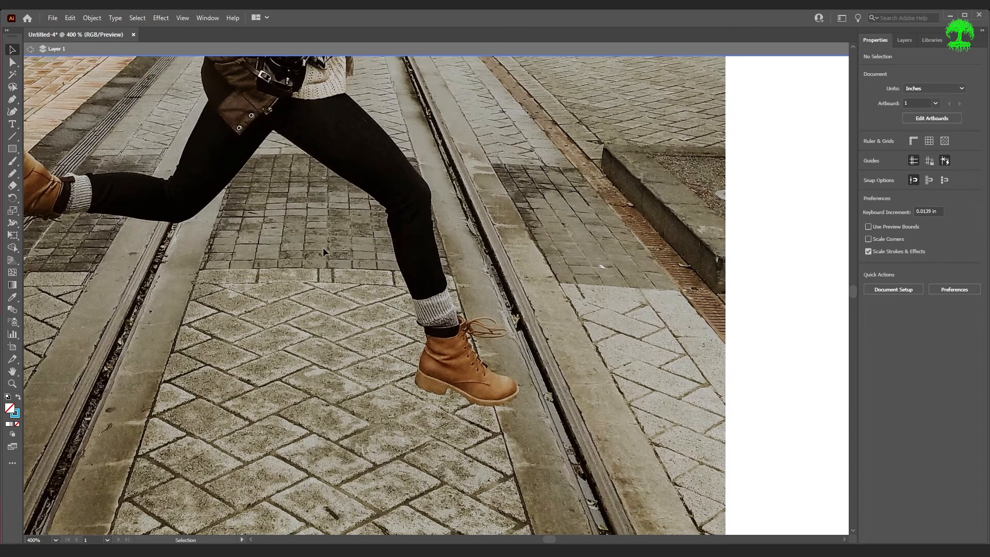
key(ctrl+0)
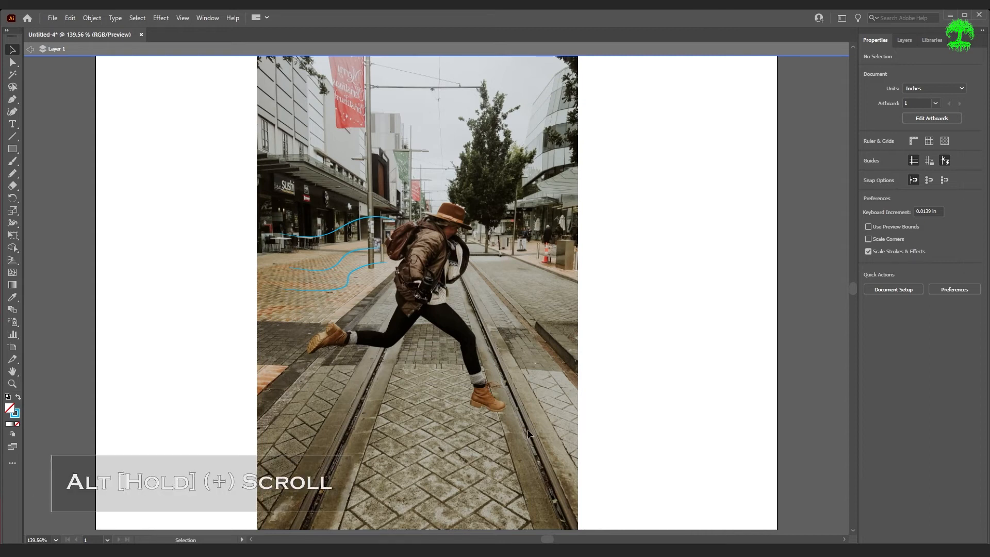
- Draw two curved freehand strokes beside the runner's front leg, one on each side, together spanning about 1.06 by 1.70 in
alt+scroll(494, 432, up, 7)
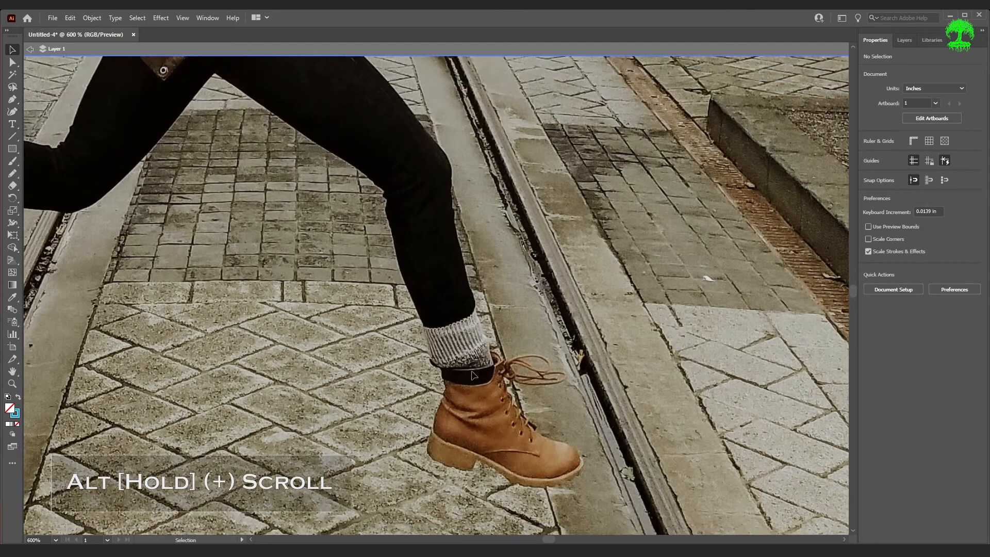
alt+scroll(474, 375, down, 2)
key(n)
mouse_move(349, 235)
mouse_down()
mouse_move(382, 385)
mouse_move(426, 454)
mouse_up()
drag(425, 155, 557, 424)
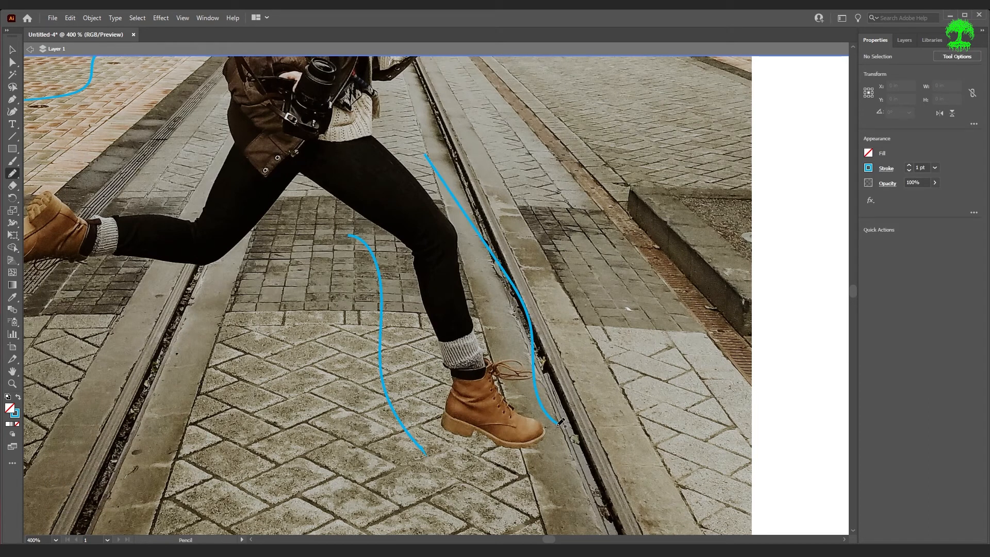
key(ctrl+z)
mouse_move(415, 166)
mouse_down()
mouse_move(485, 205)
mouse_move(526, 350)
mouse_up()
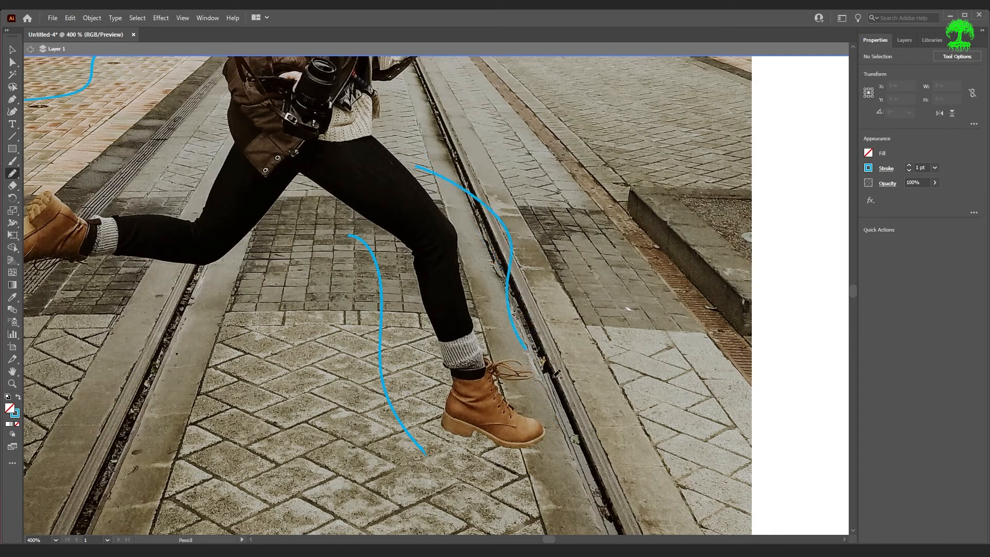
- Select both curved strokes beside the front leg and open their stroke options
key(v)
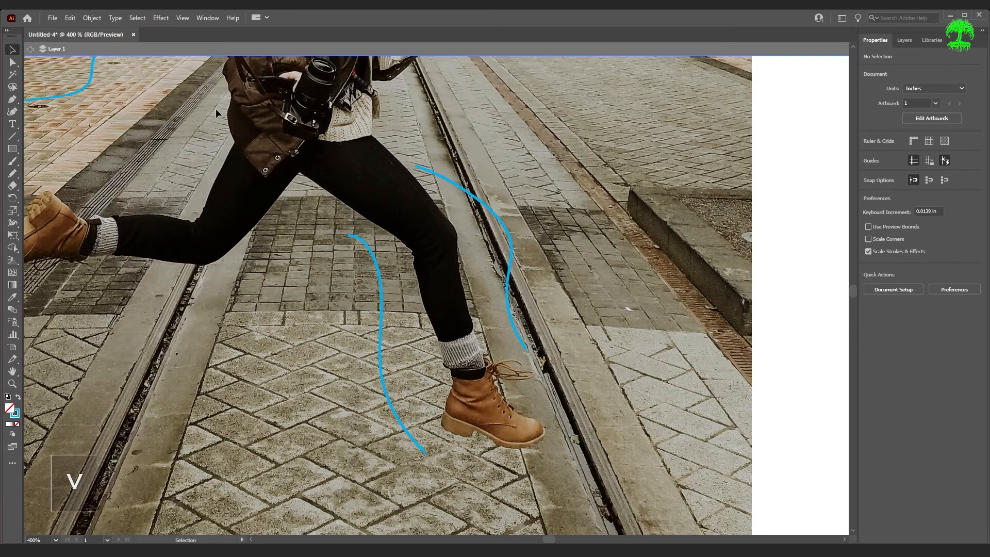
drag(370, 217, 521, 309)
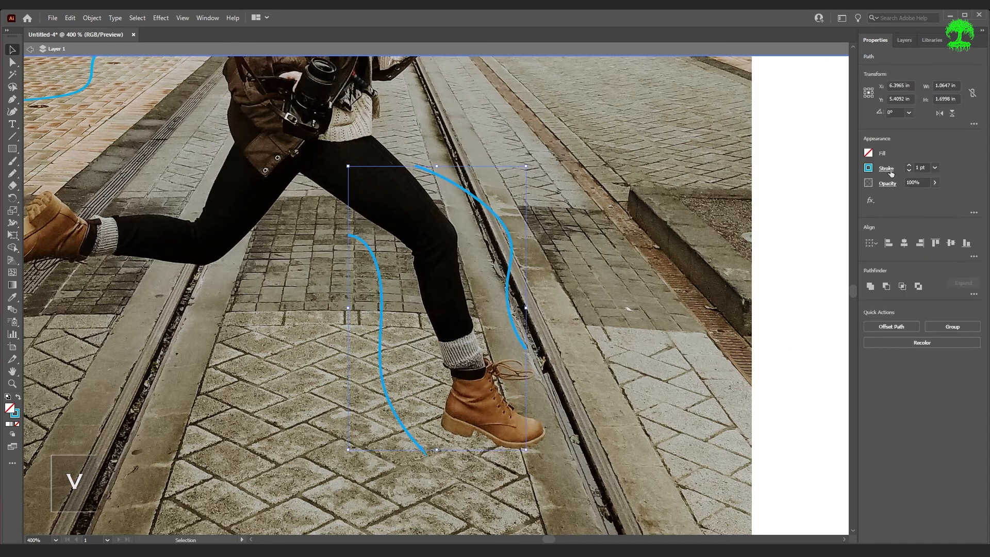
click(890, 170)
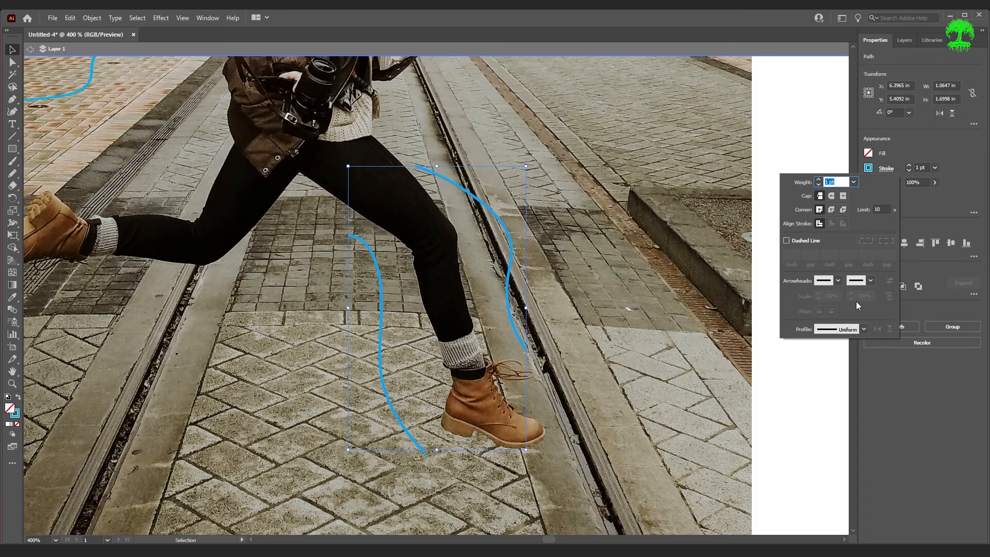
- Try the Arrow 1 arrowhead at the start of both strokes, and reset it to None
click(839, 280)
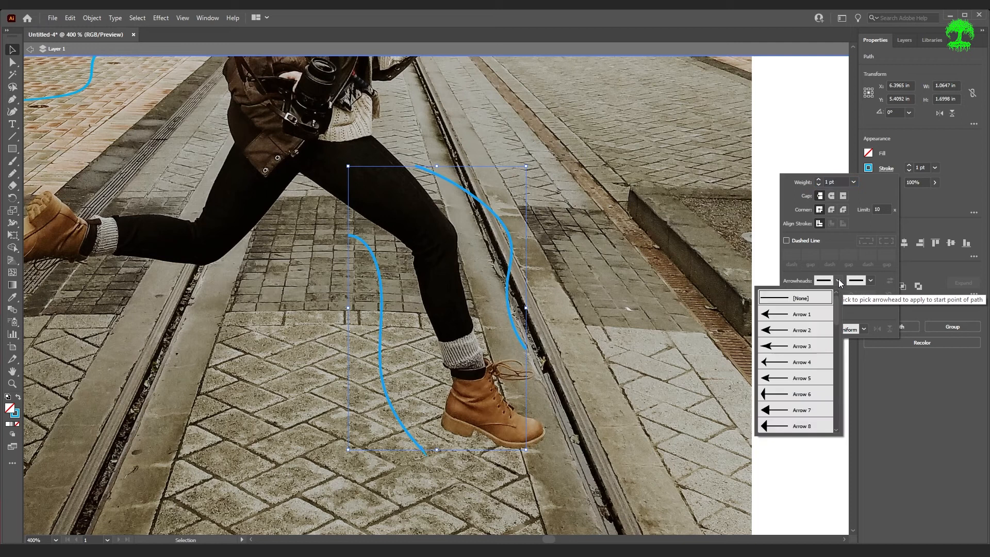
click(808, 317)
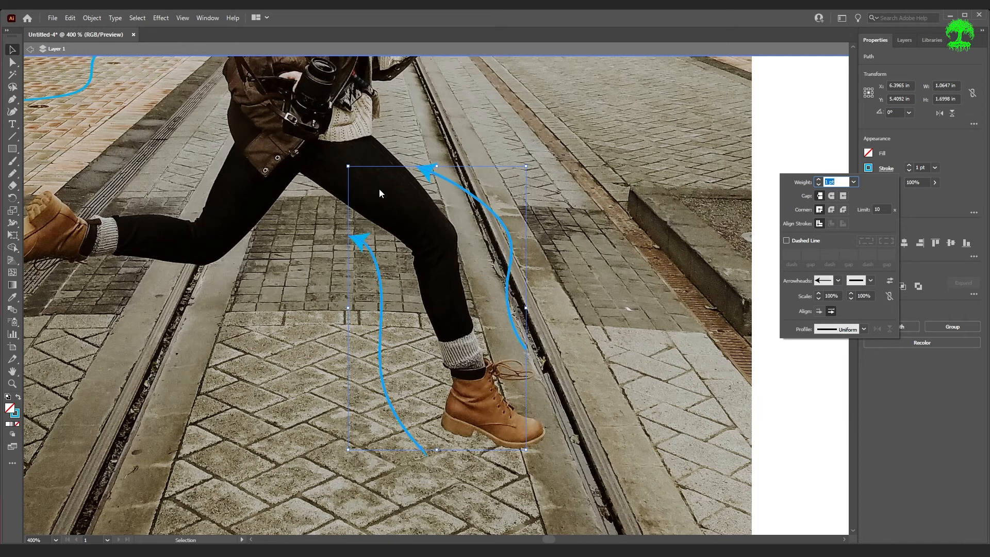
click(839, 280)
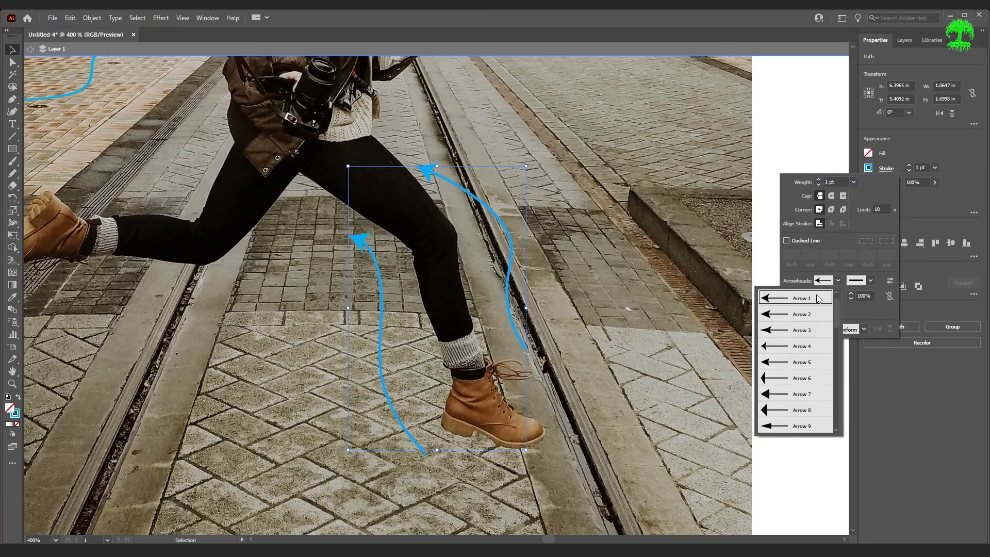
scroll(802, 320, up, 1)
click(790, 299)
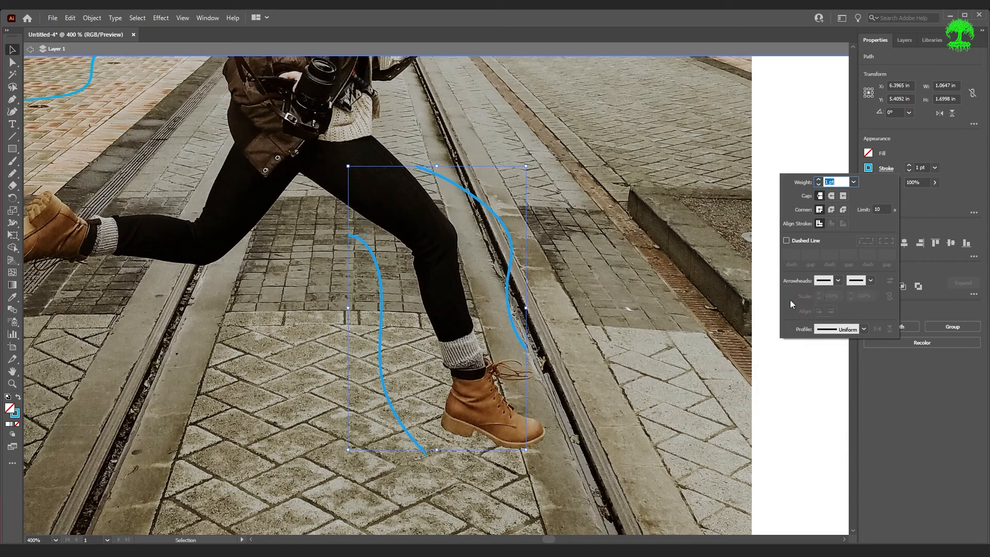
- Add the Arrow 3 arrowhead at 99% scale to the end of both strokes, placing the arrow tip at the path end
click(870, 281)
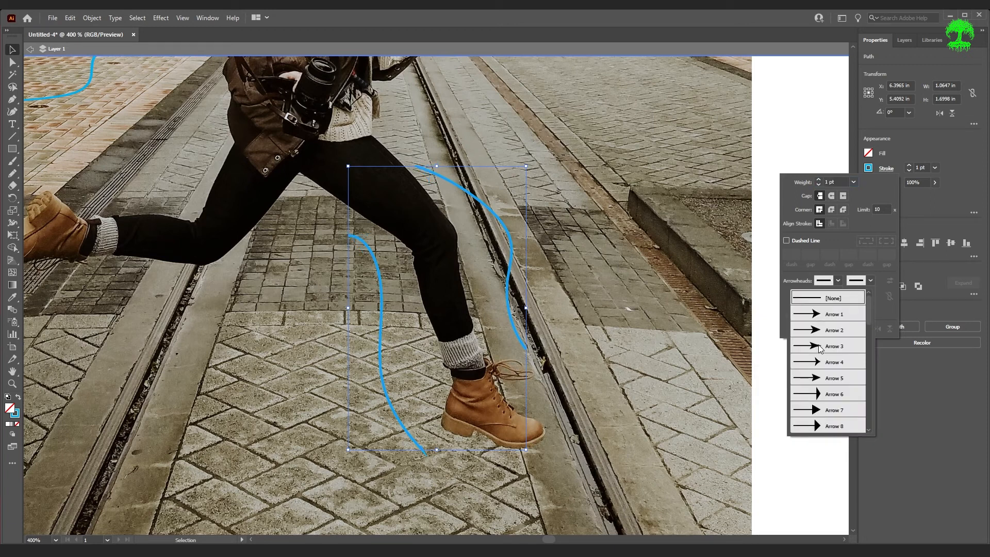
click(821, 347)
click(851, 297)
click(851, 298)
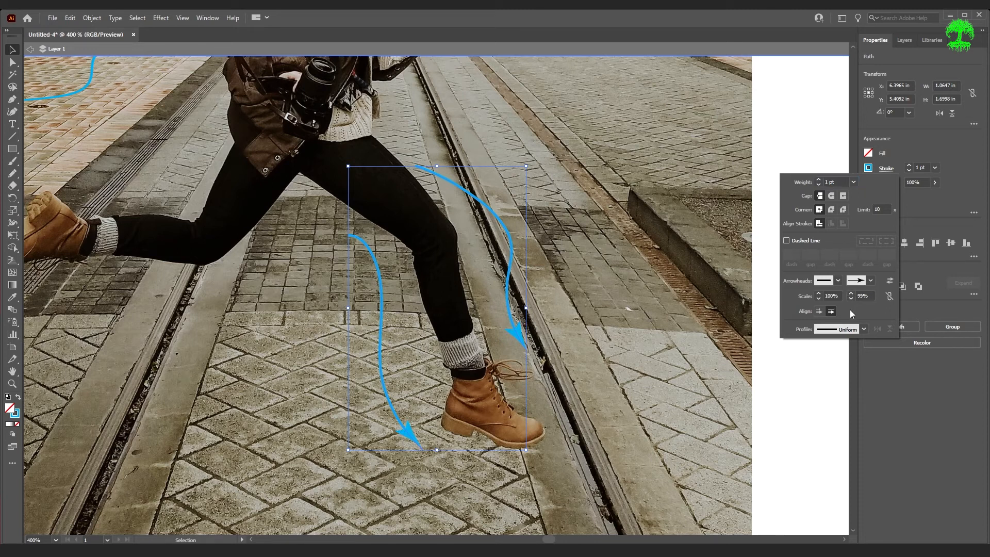
click(819, 311)
click(829, 312)
- Draw a wavy freehand path with one loop, about 4.29 in wide, across the buildings and sky above the runner's hat
scroll(662, 303, up, 15)
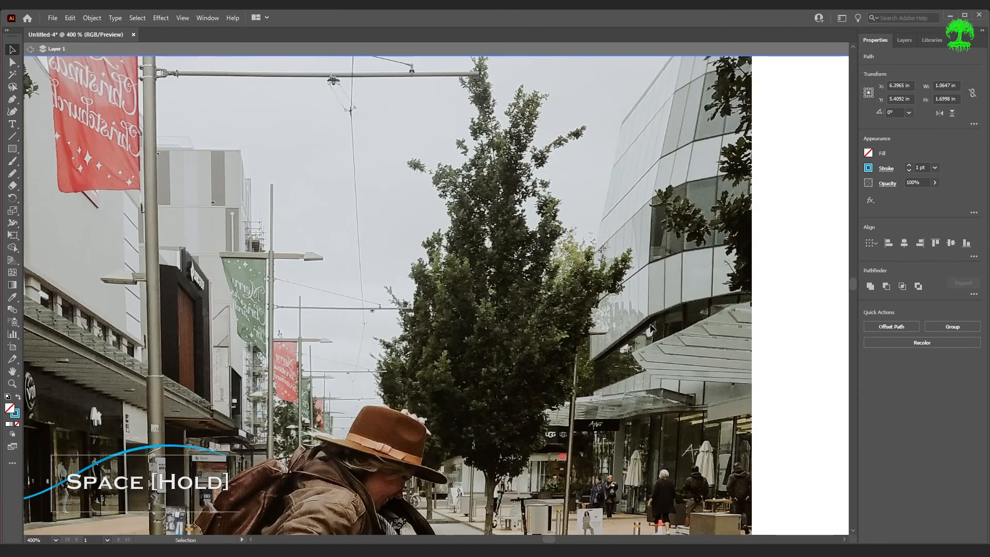
drag(520, 341, 671, 331)
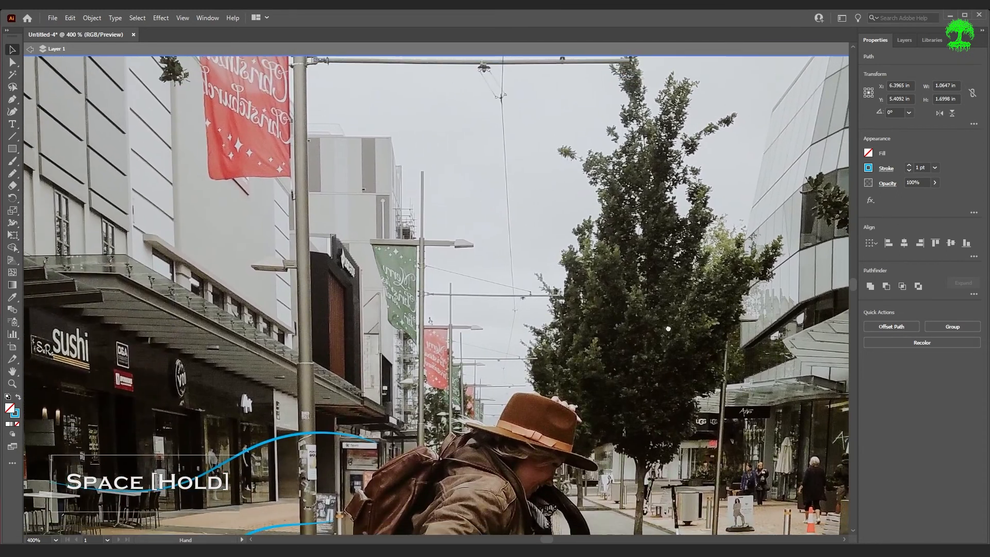
key(n)
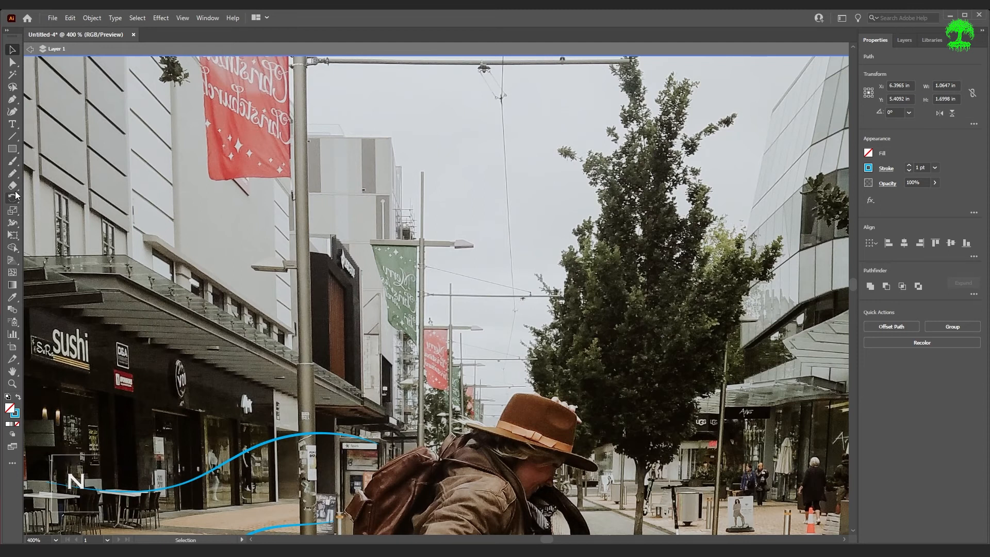
click(12, 173)
mouse_move(67, 285)
mouse_down()
mouse_move(141, 287)
mouse_move(258, 223)
mouse_move(351, 294)
mouse_move(570, 266)
mouse_move(462, 214)
mouse_move(458, 314)
mouse_move(690, 321)
mouse_move(781, 306)
mouse_up()
- Turn the looping path above the hat into a dashed line with 10 pt dash, 5 pt gap and 8 pt dash, and deselect it
key(v)
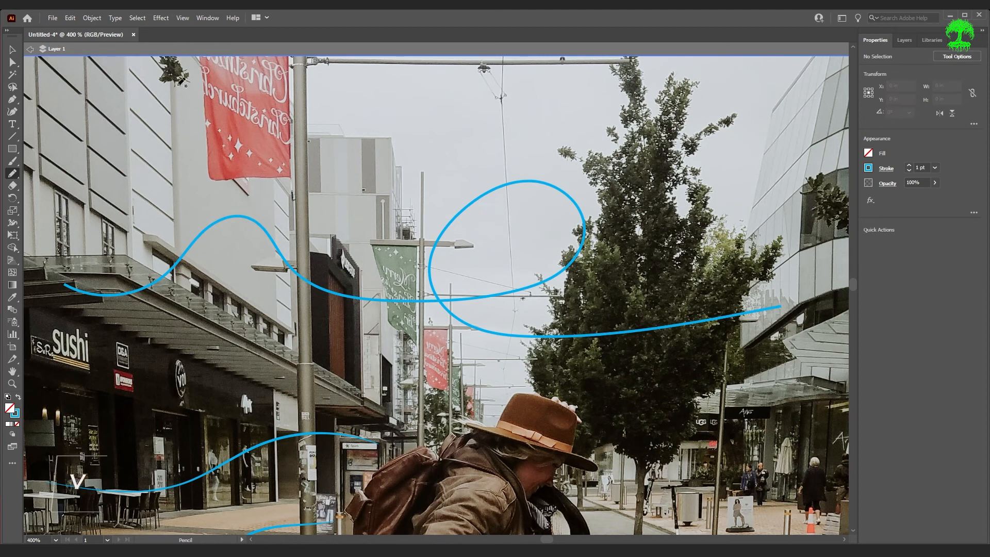
click(13, 51)
click(495, 298)
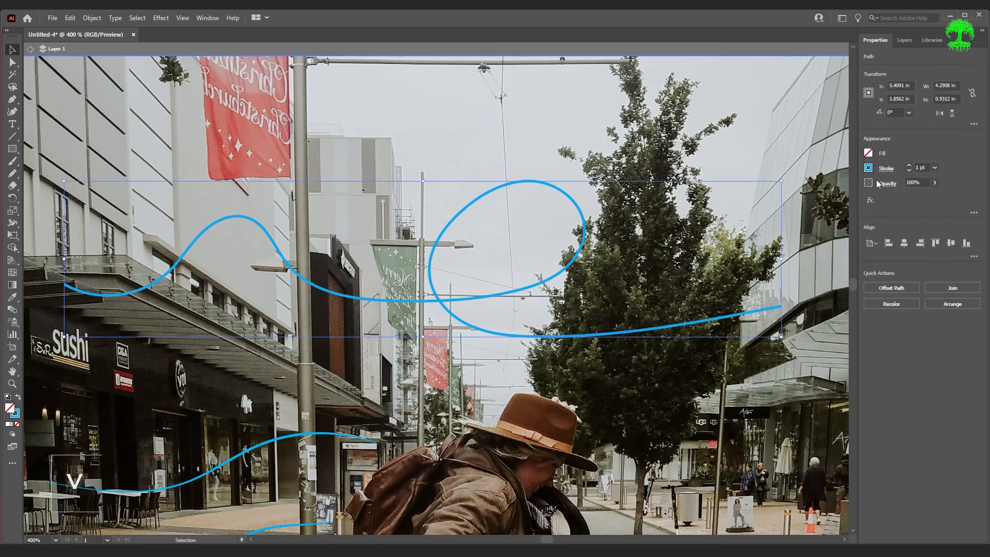
click(884, 169)
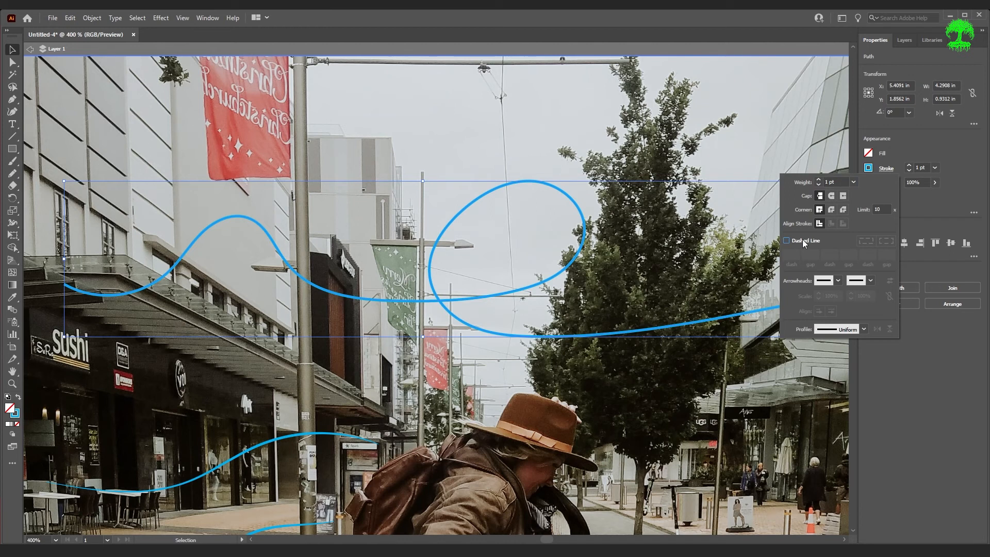
click(787, 241)
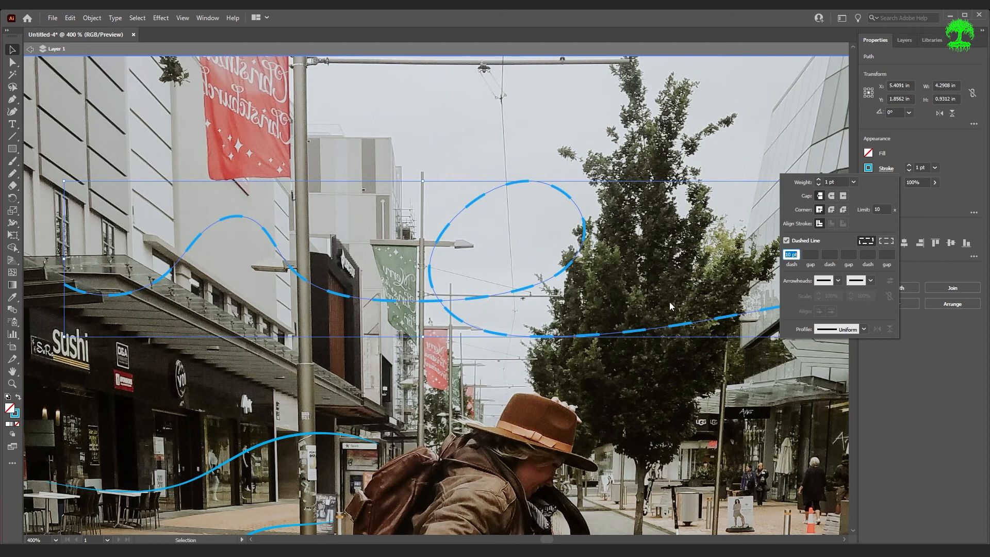
click(815, 254)
click(829, 254)
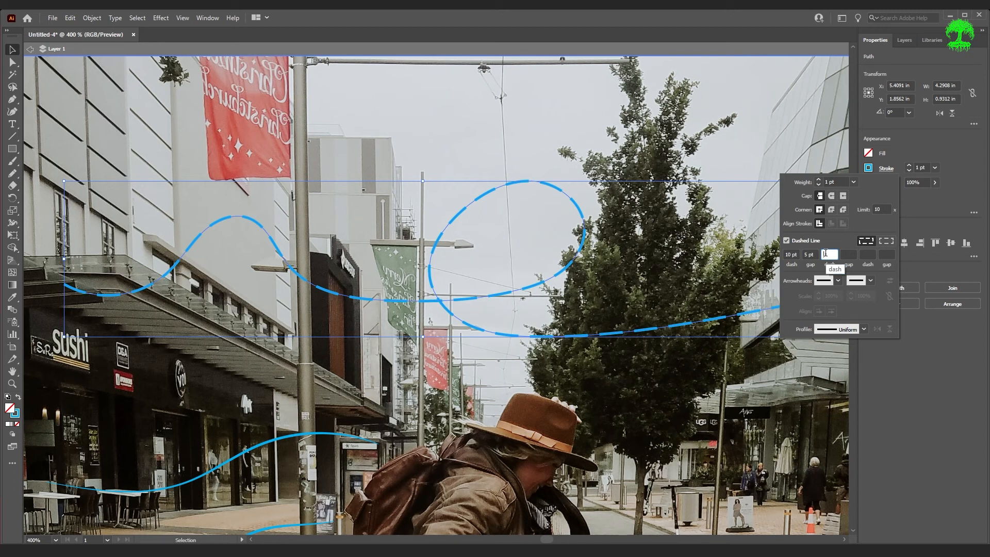
click(849, 255)
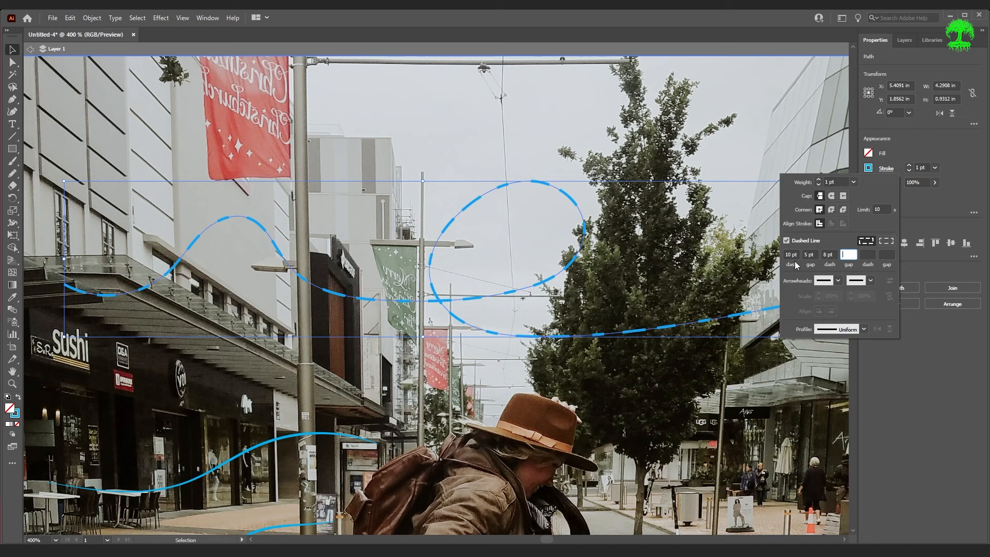
click(695, 432)
click(549, 158)
- Draw a looping freehand path about 3.52 in wide across the paving below the runner's front boot
scroll(555, 229, down, 2)
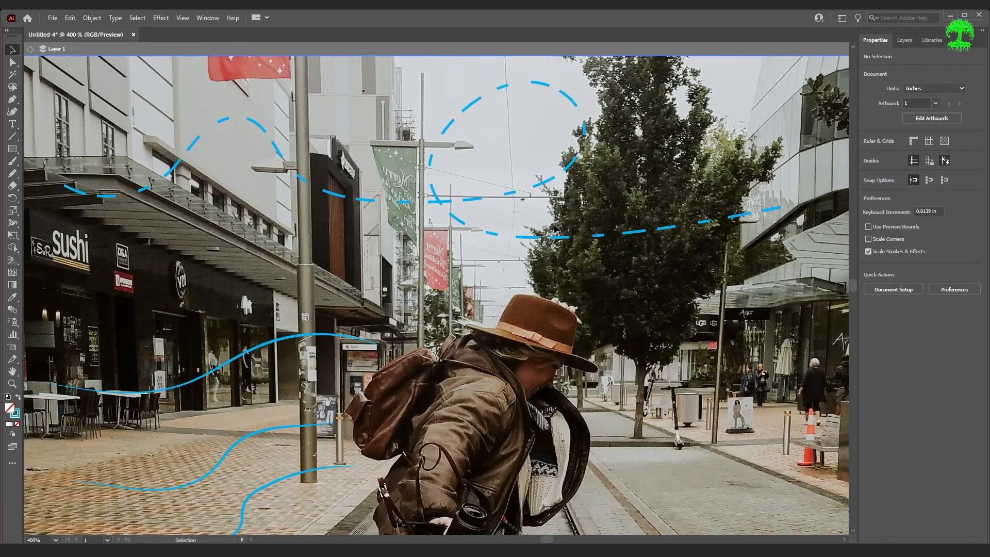
scroll(555, 228, down, 10)
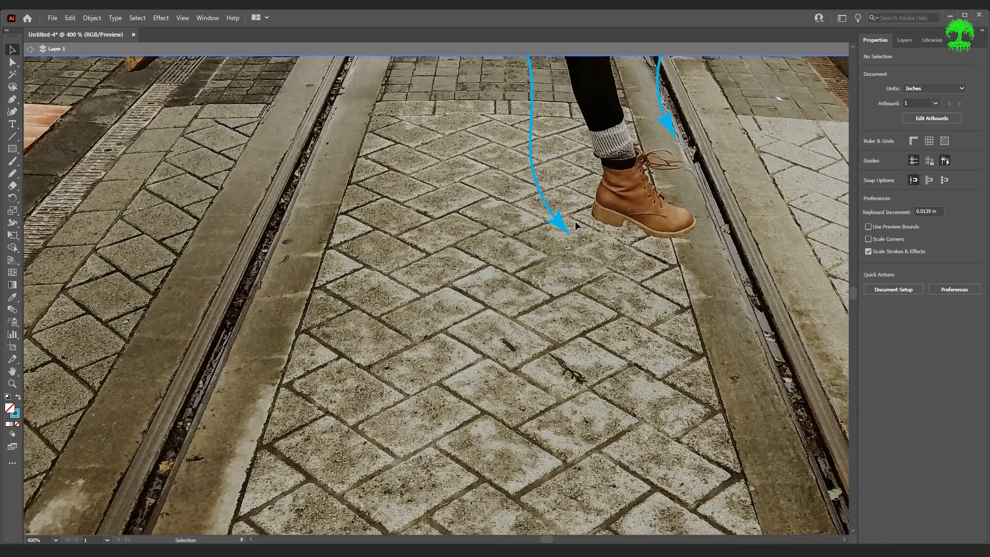
key(n)
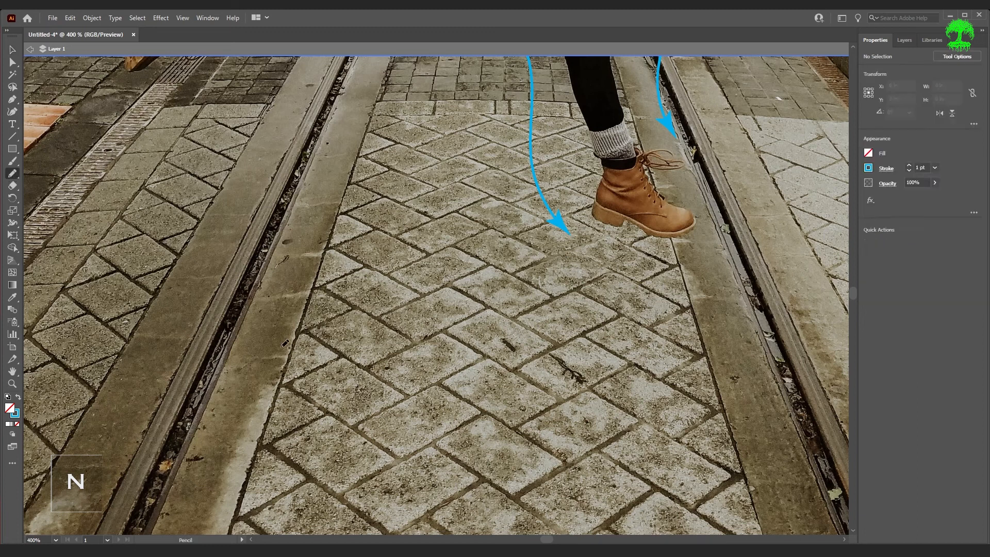
mouse_move(98, 375)
mouse_down()
mouse_move(337, 356)
mouse_move(300, 280)
mouse_move(246, 356)
mouse_move(550, 400)
mouse_move(690, 351)
mouse_up()
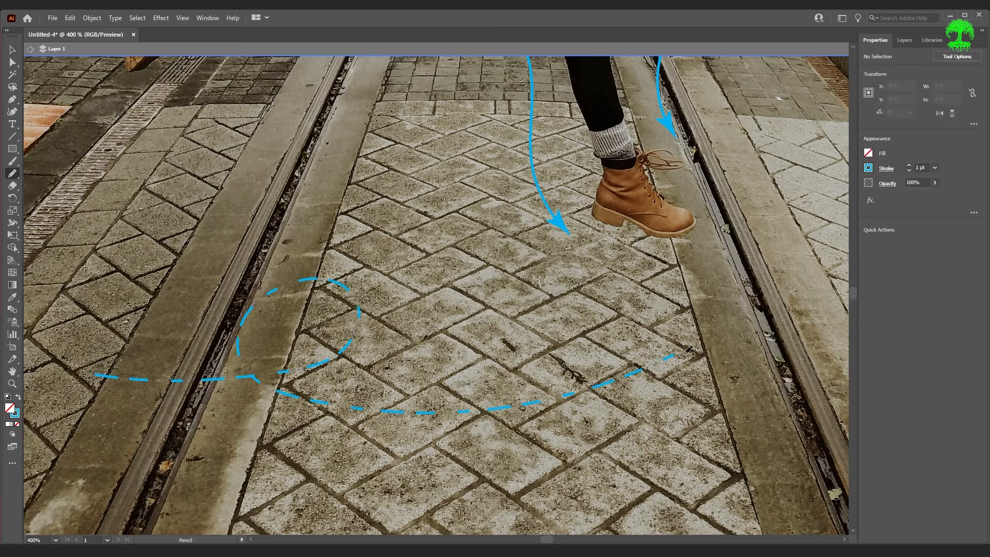
- Clear the second dash and the first gap value of the path on the paving and turn off its dashed line
key(v)
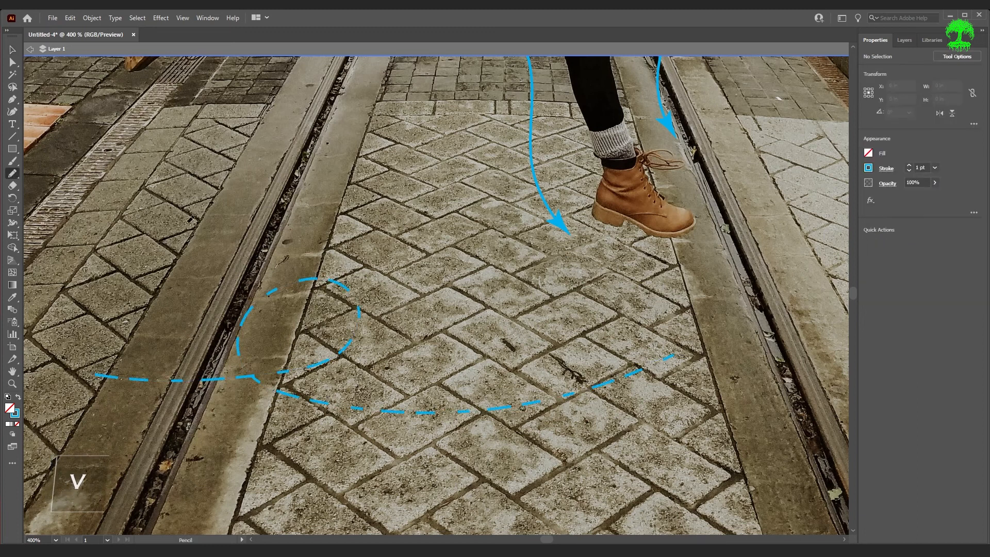
click(12, 51)
click(325, 365)
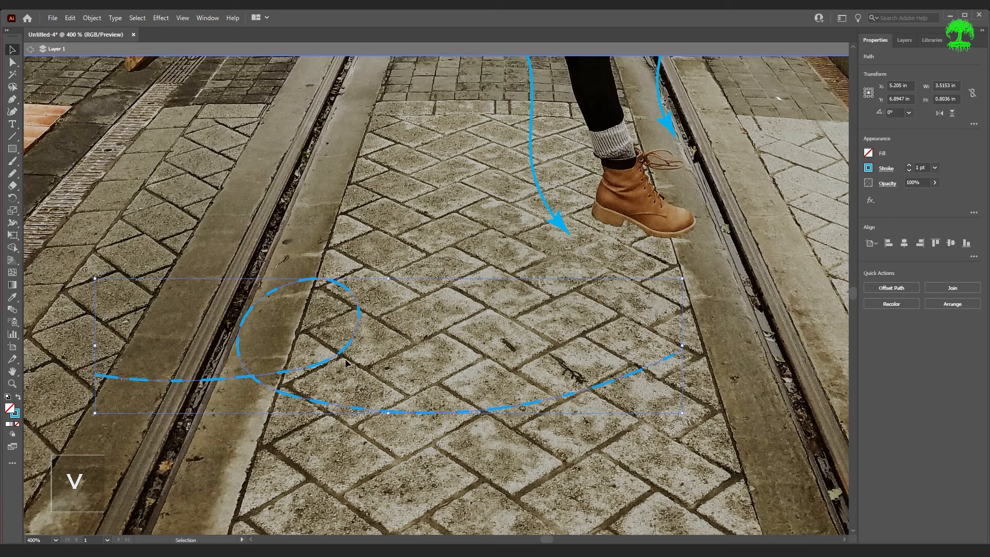
click(886, 169)
double_click(825, 255)
key(BackSpace)
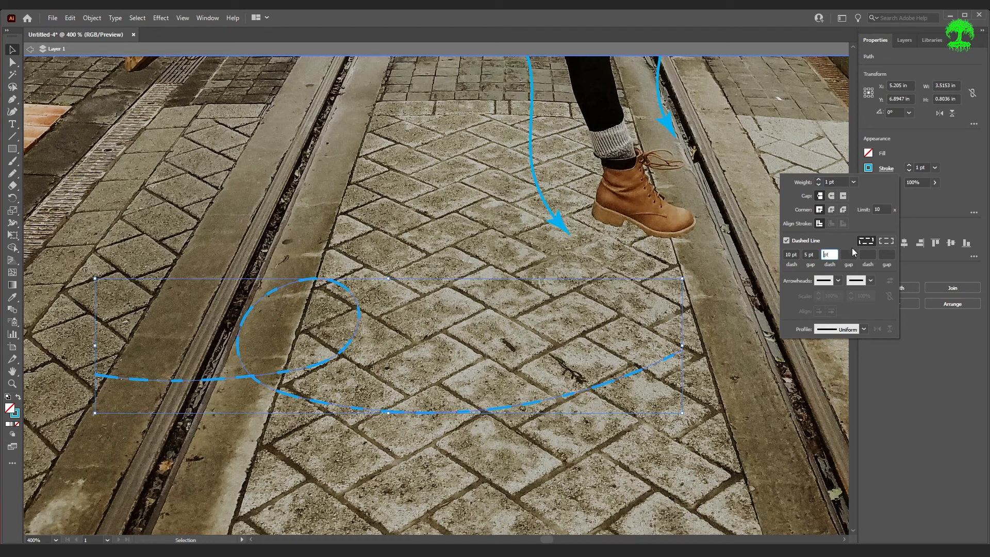
drag(816, 255, 804, 255)
key(BackSpace)
click(794, 241)
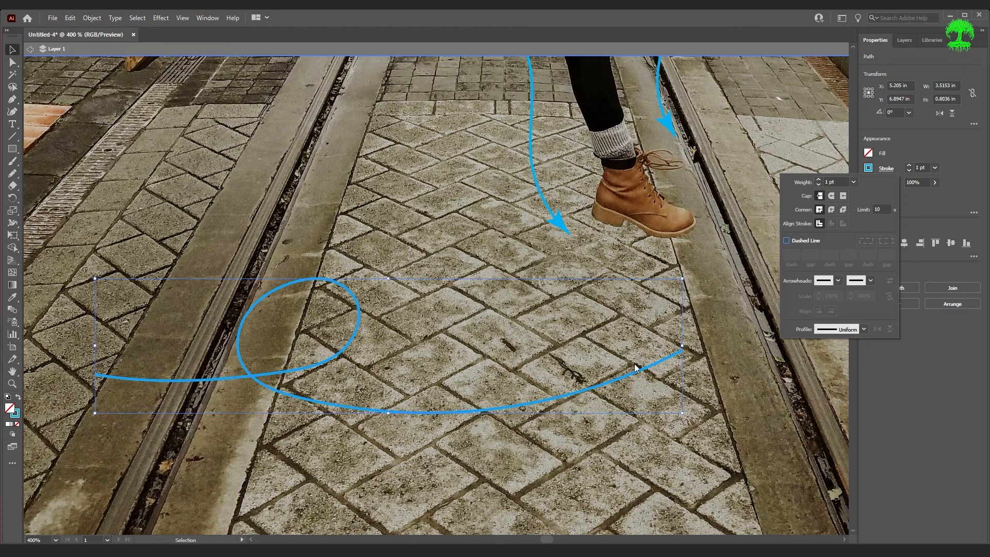
- Give the path on the paving round caps and a stroke weight of 5 pt
click(832, 196)
click(818, 179)
click(819, 179)
click(819, 179)
click(818, 180)
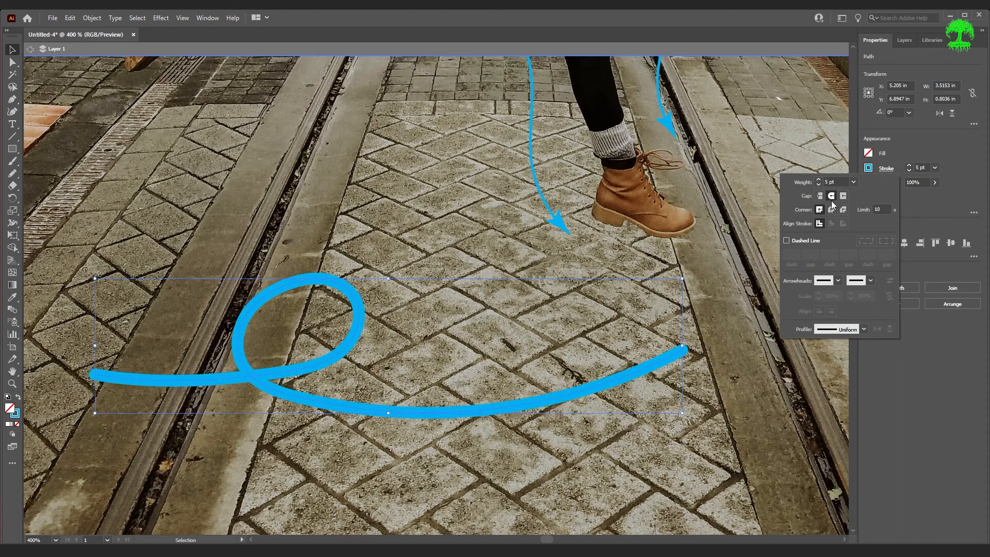
- Turn the path on the paving into a dotted line with a 0 pt dash and a 10 pt gap
click(787, 241)
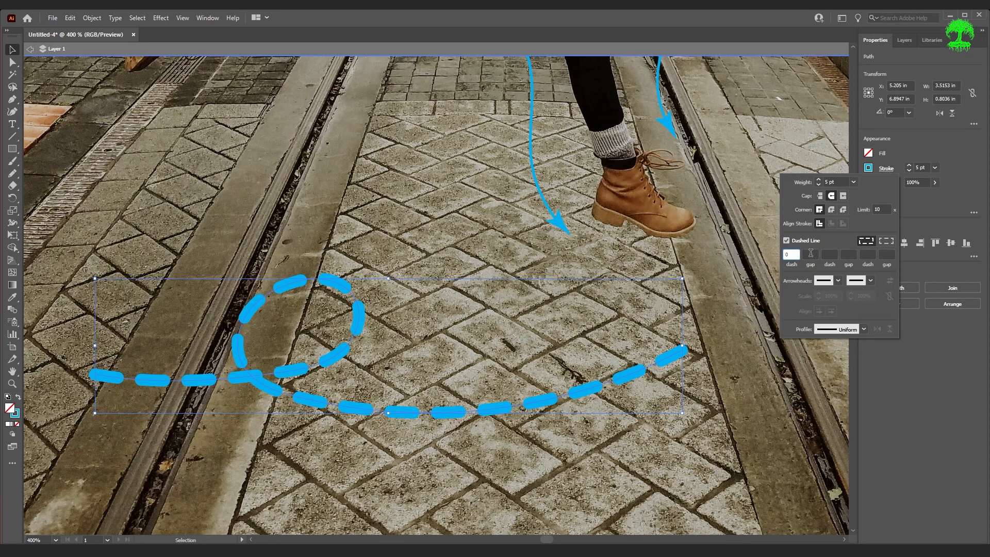
key(Tab)
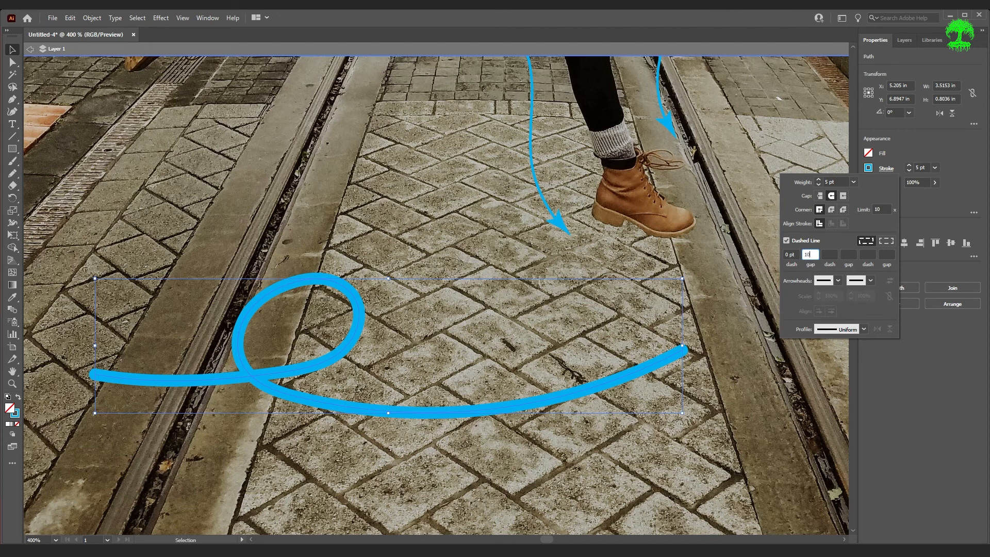
key(Tab)
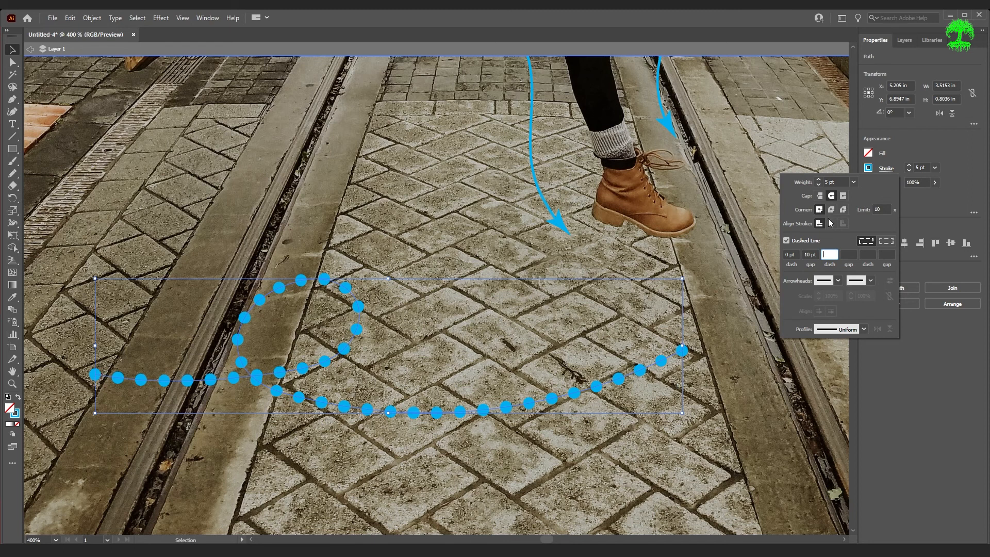
- Extend the dot pattern with a second dash of 0 pt and a second gap of 7 pt
click(845, 197)
click(830, 254)
click(849, 255)
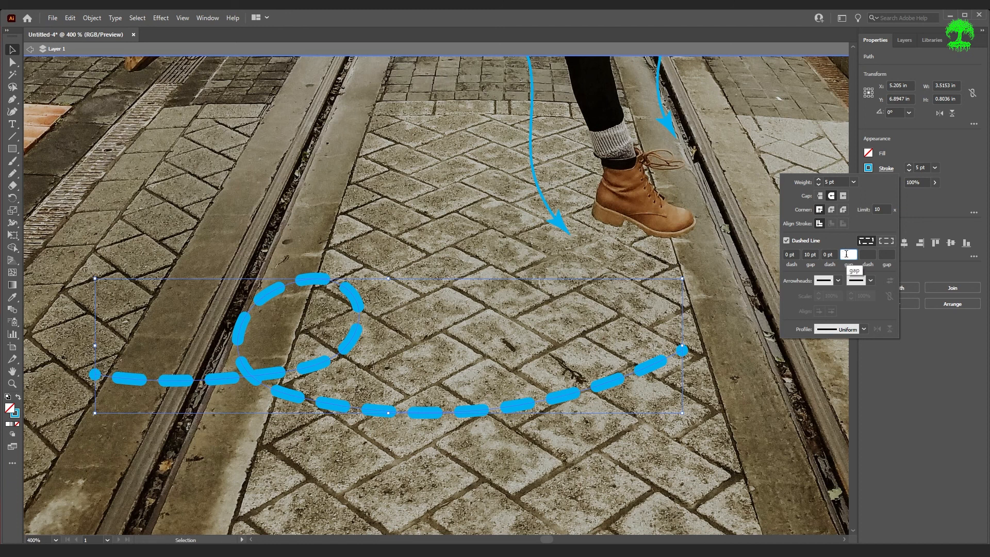
text(7)
key(Tab)
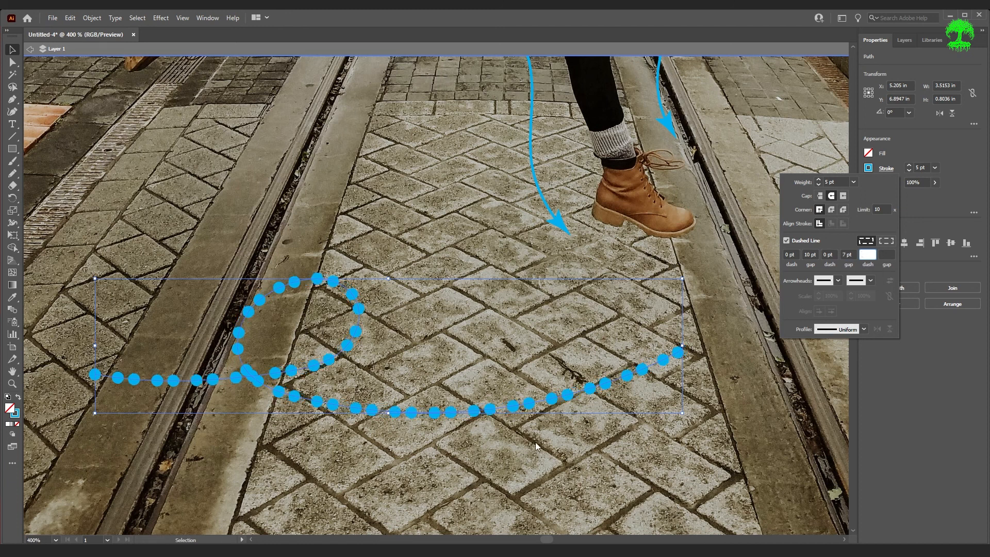